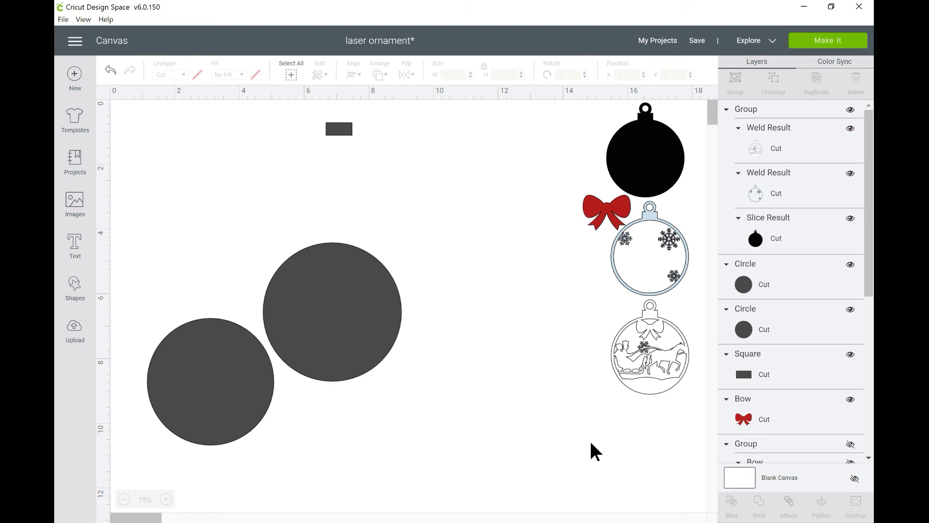
- Place the smaller gray circle on top of the larger one and align both circles to a common center
left_click(363, 328)
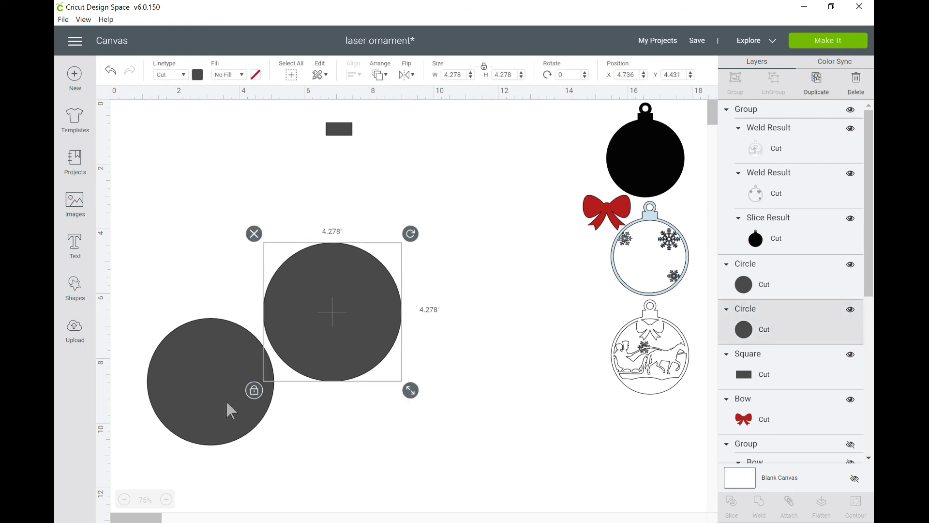
left_click(225, 399)
left_click(349, 346)
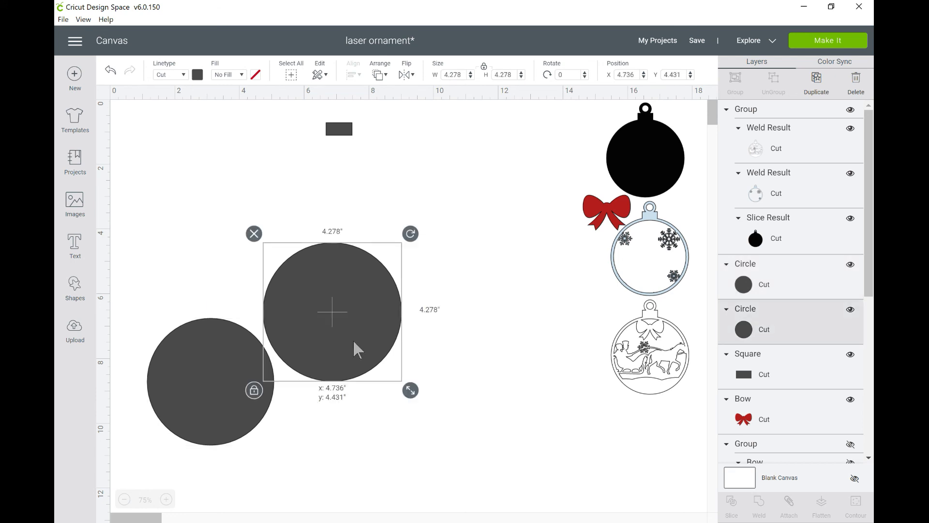
left_click(213, 390)
left_click_drag(243, 366, 326, 315)
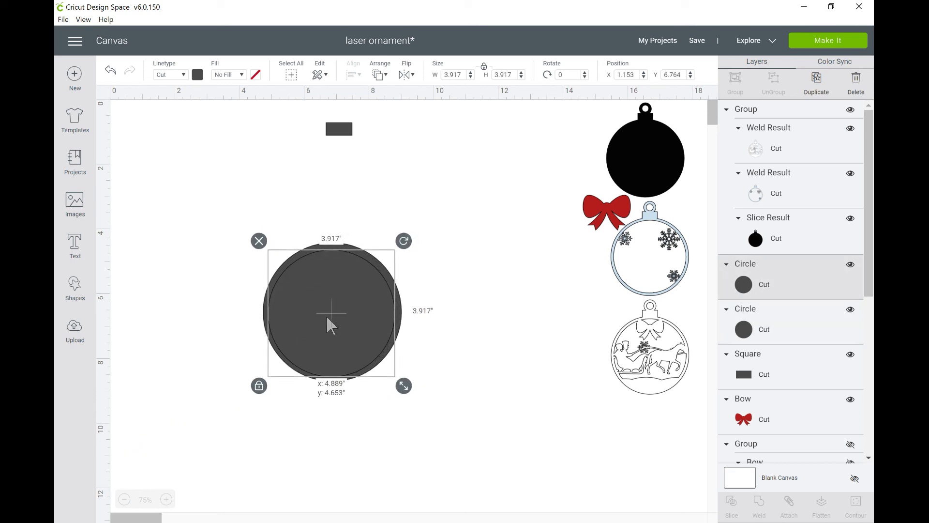
left_click(220, 287)
left_click_drag(202, 278, 440, 359)
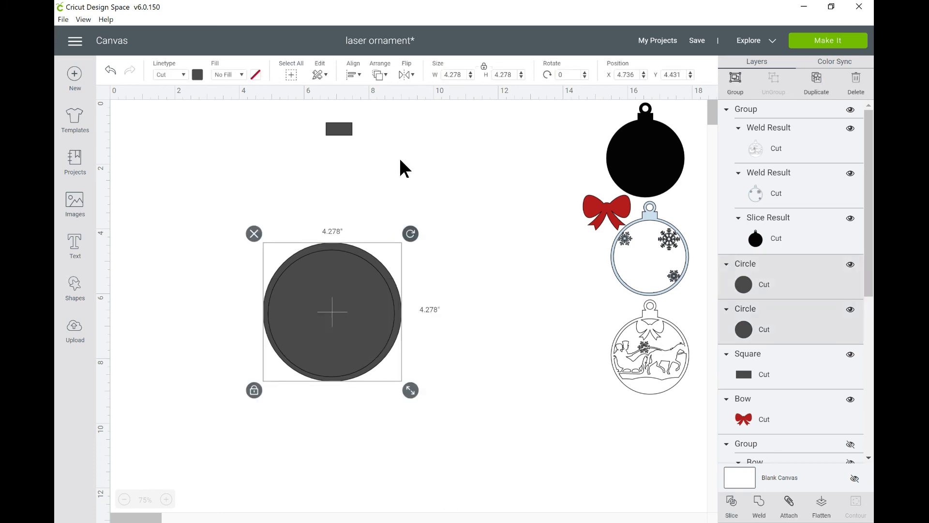
left_click(352, 77)
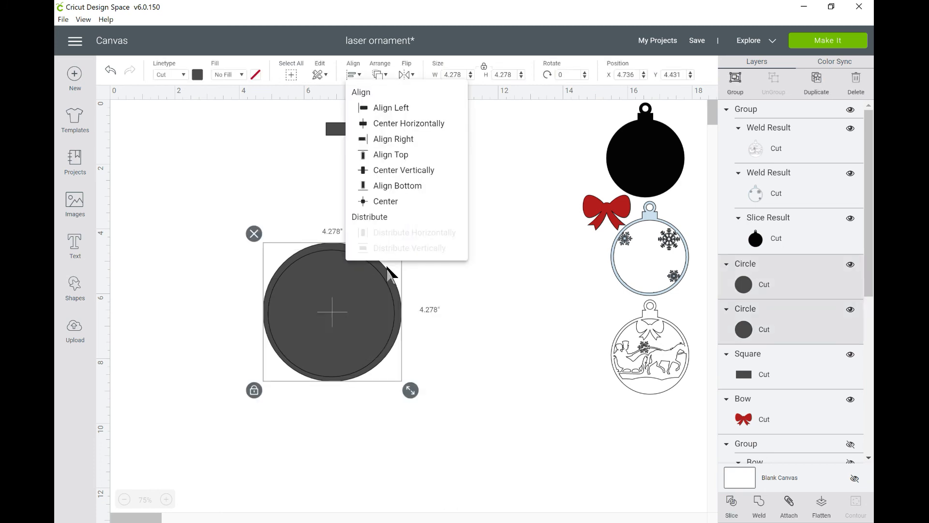
left_click(389, 203)
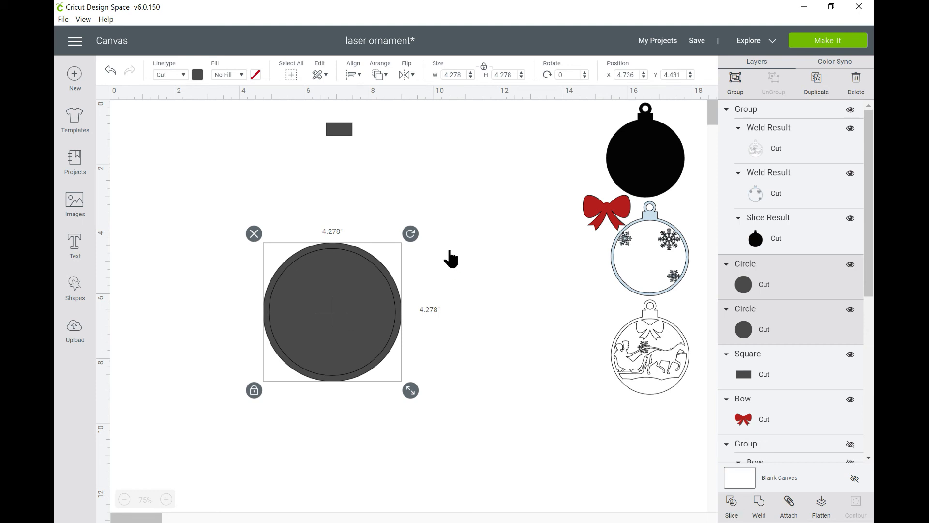
- Slice the two stacked circles, separate the pieces and delete both solid discs, keeping only the outer ring
left_click(732, 504)
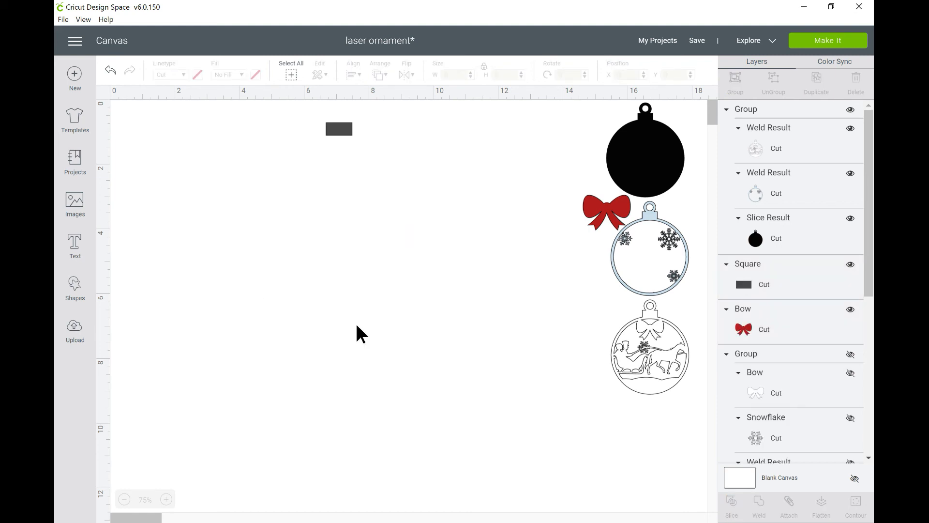
left_click_drag(356, 323, 523, 309)
left_click(323, 331)
left_click_drag(323, 331, 192, 222)
left_click(333, 324)
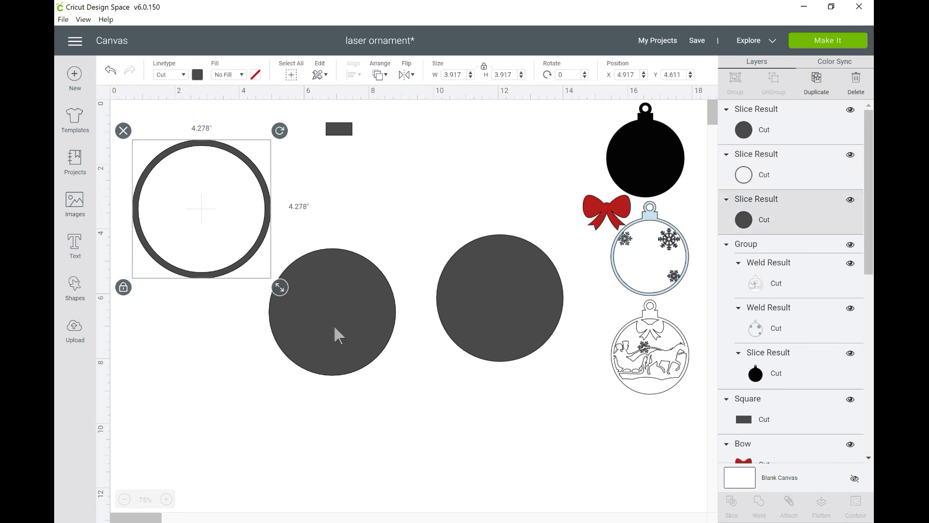
left_click(259, 241)
left_click(496, 315)
left_click(428, 225)
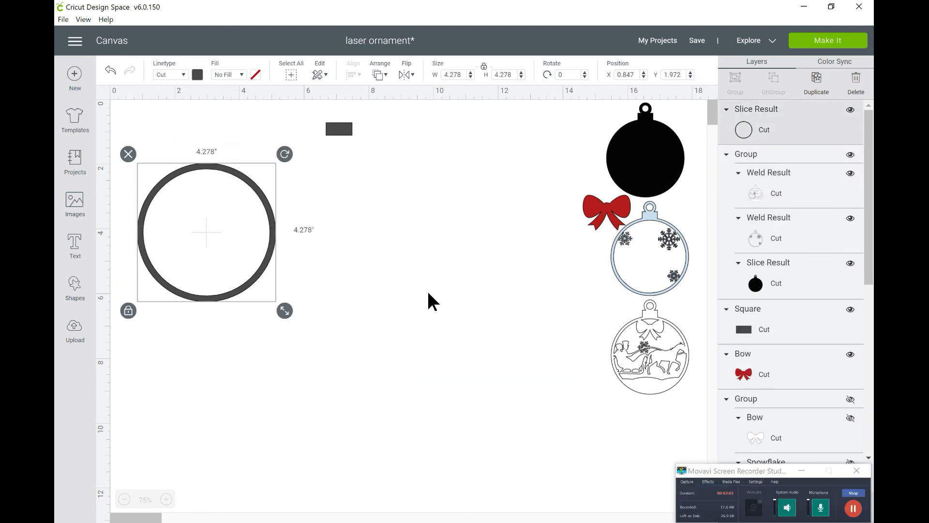
- Move the ring toward the middle of the canvas and set the small rectangle on its top edge as the ornament's cap
left_click(427, 290)
left_click_drag(262, 269, 385, 333)
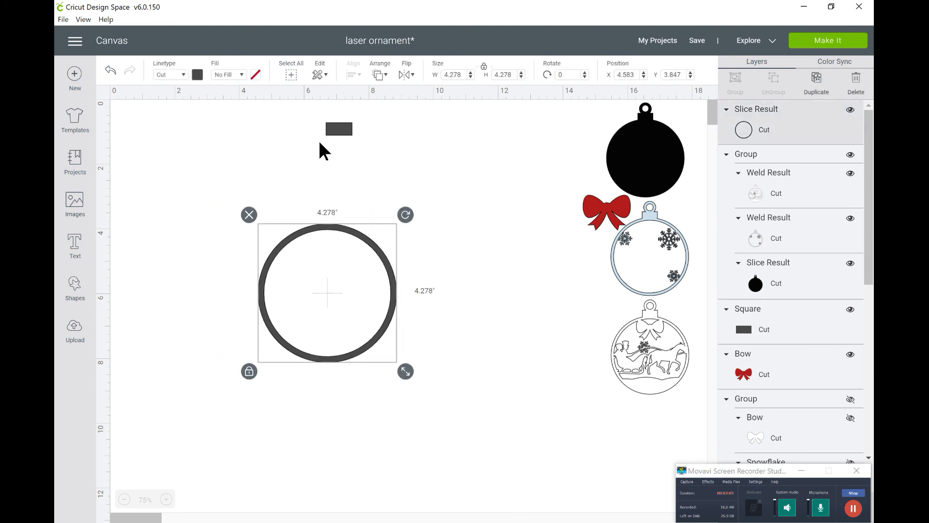
left_click(343, 131)
left_click_drag(341, 137, 330, 226)
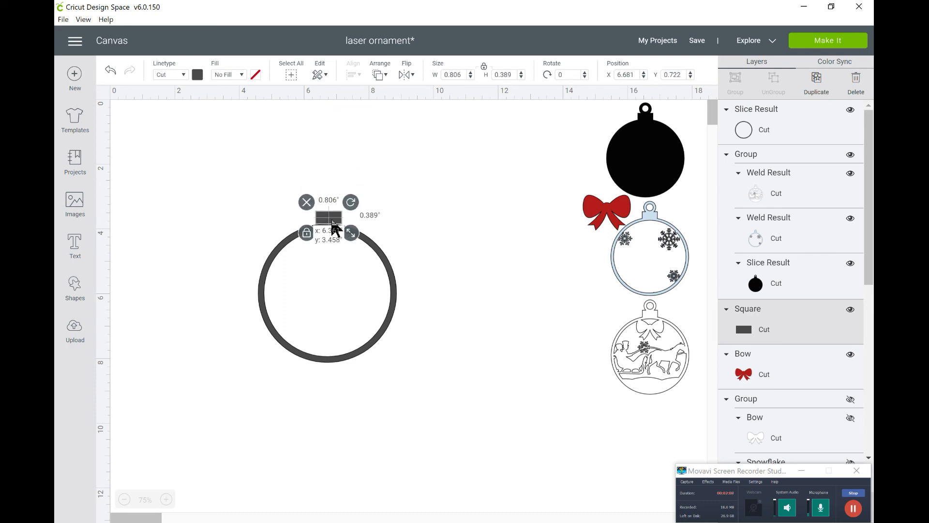
left_click(72, 302)
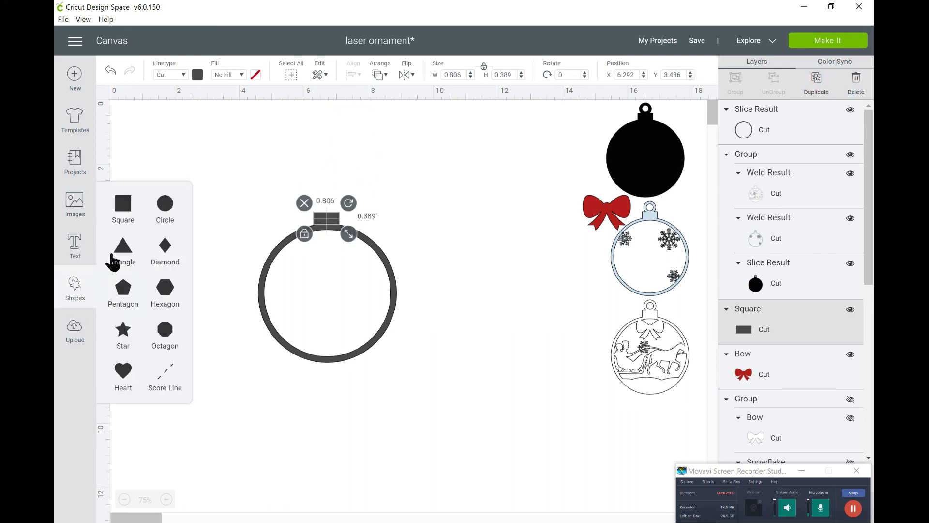
left_click_drag(222, 205, 261, 207)
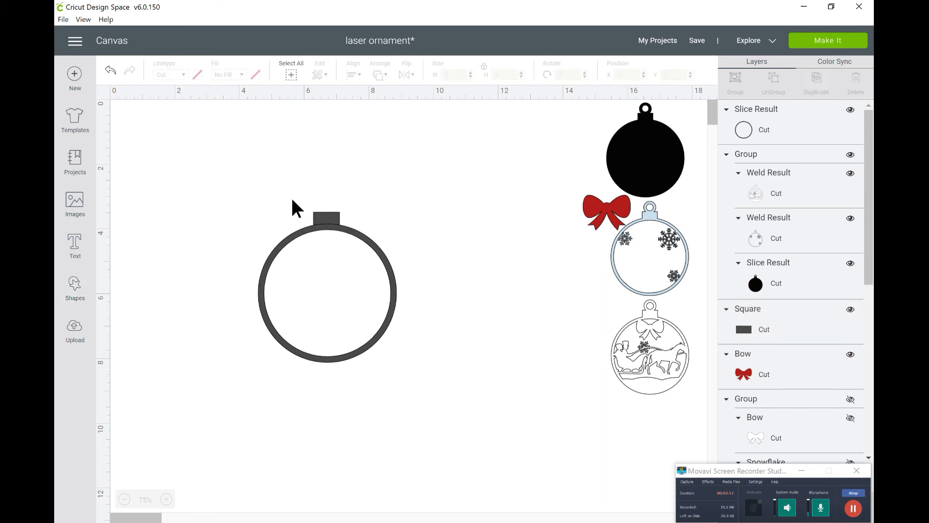
- Select the ring with its cap rectangle and center them horizontally on each other
left_click_drag(247, 196, 372, 281)
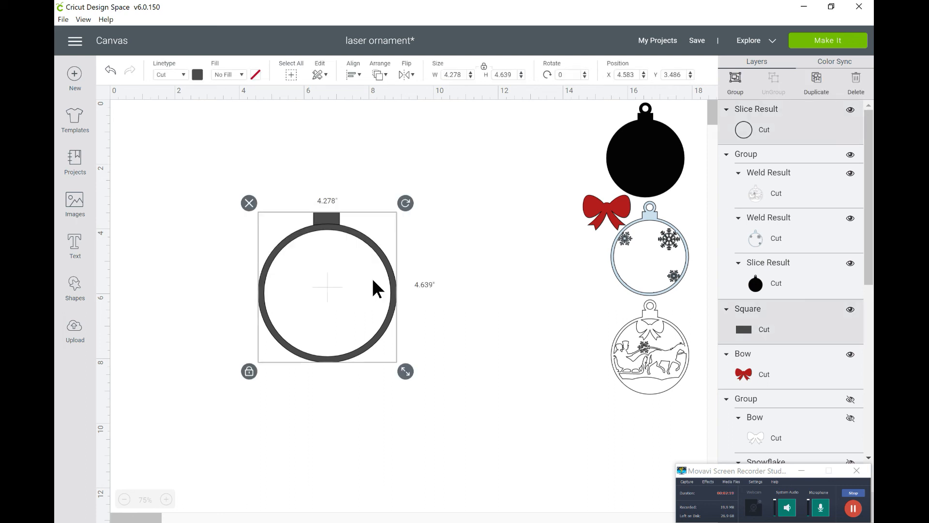
left_click(353, 75)
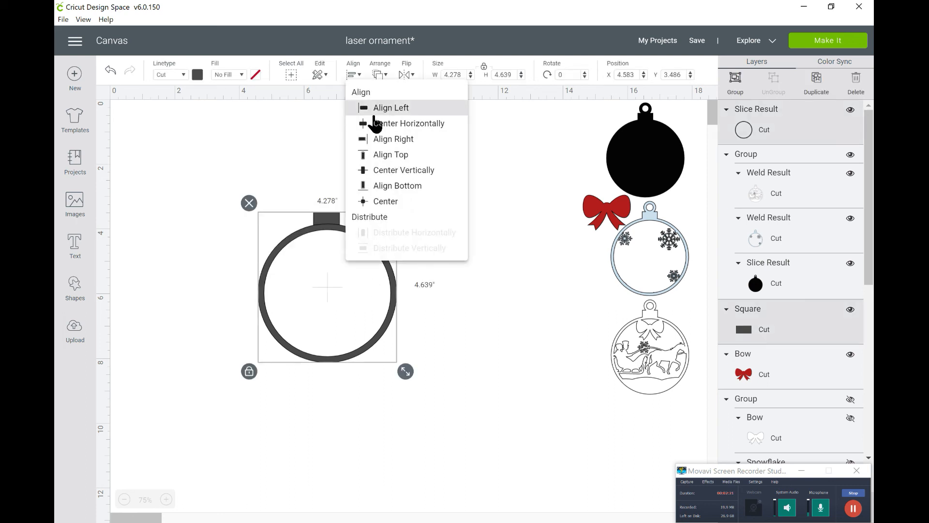
left_click(403, 126)
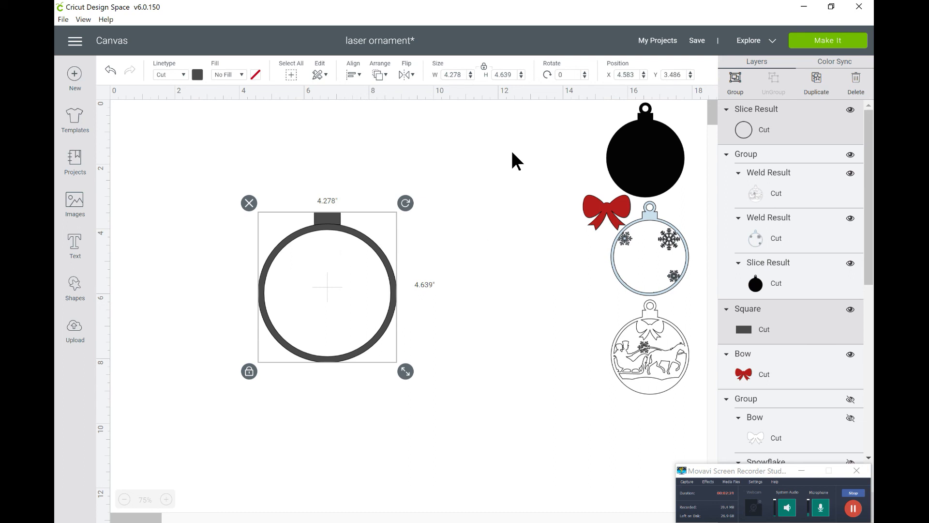
left_click(466, 323)
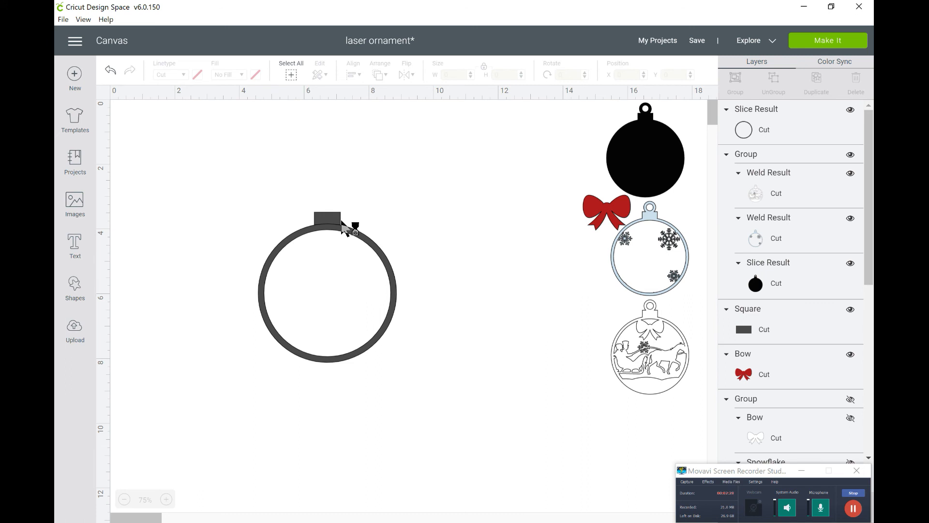
- Weld the ring and the cap rectangle into one shape and move it slightly down on the canvas
left_click_drag(257, 183, 379, 279)
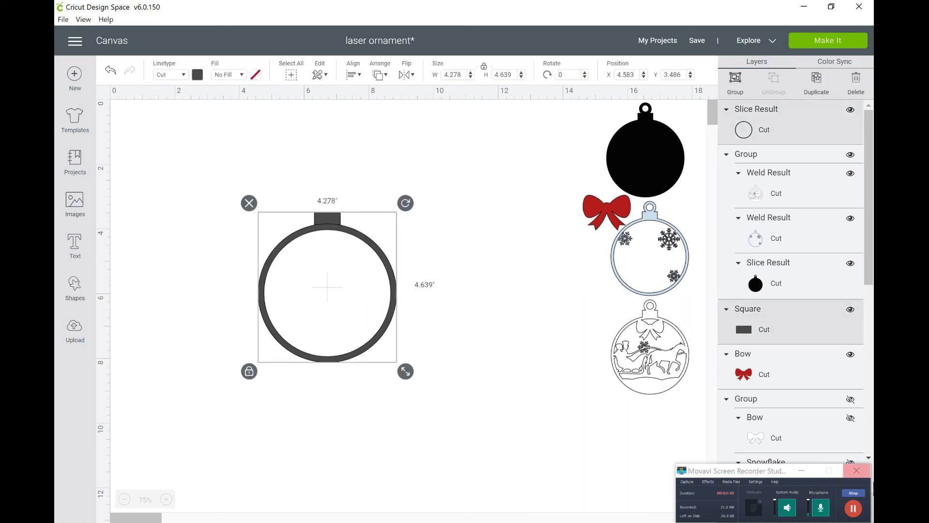
left_click(804, 472)
left_click(759, 505)
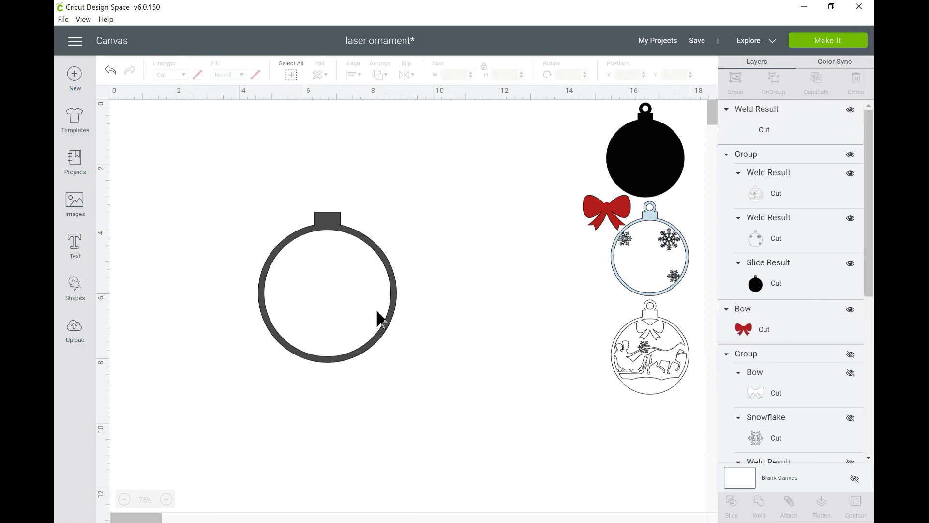
left_click(317, 226)
left_click_drag(317, 227, 301, 239)
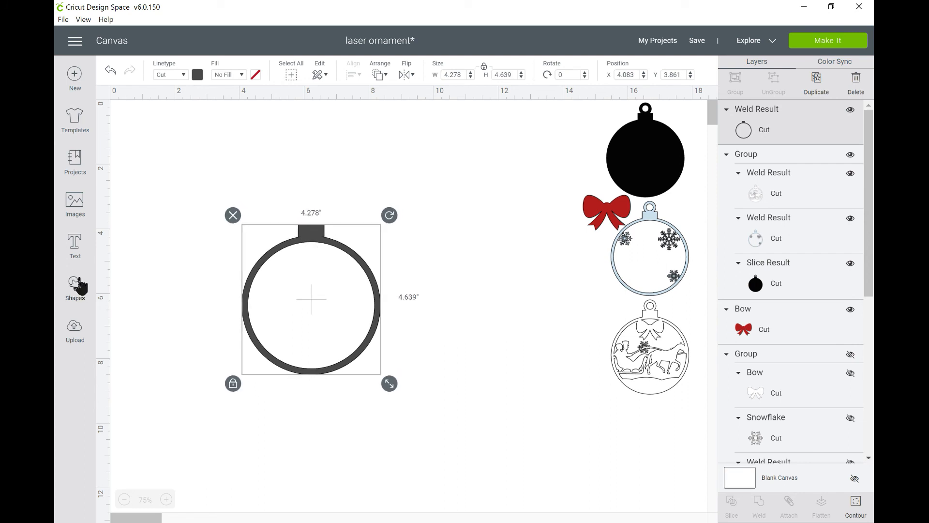
- Insert a new circle, duplicate it, and move both circles to the empty area above and beside the ornament frame
left_click(74, 298)
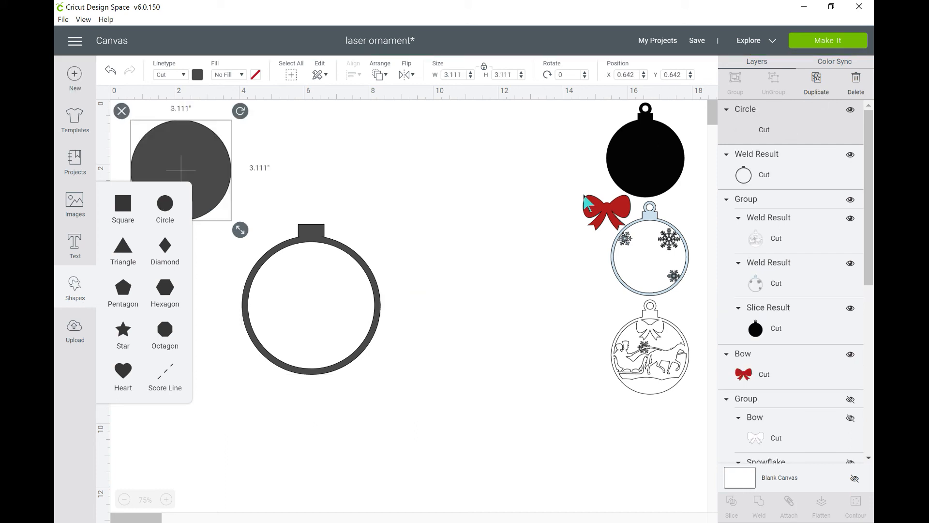
left_click(821, 89)
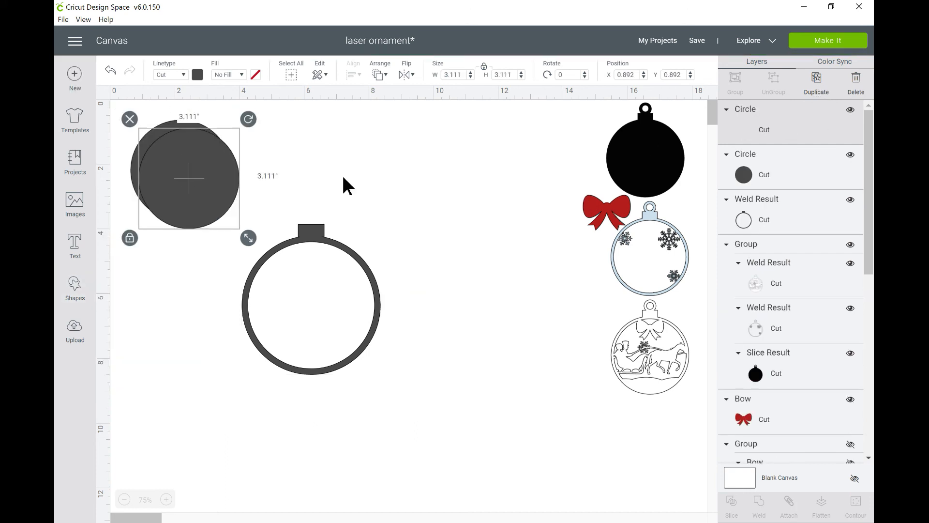
left_click_drag(199, 176, 446, 193)
left_click_drag(208, 172, 455, 200)
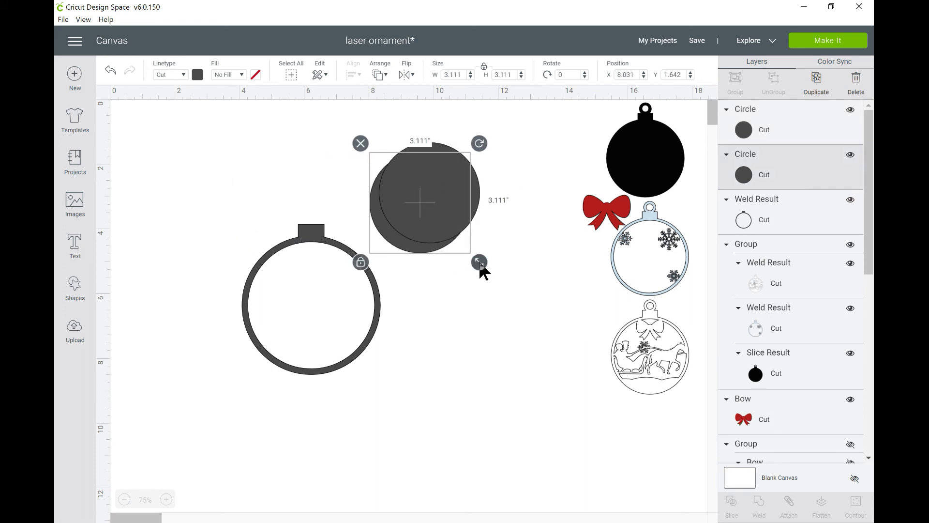
- Shrink the front circle to about 2.56 inches and center it on the other new circle
left_click(478, 199)
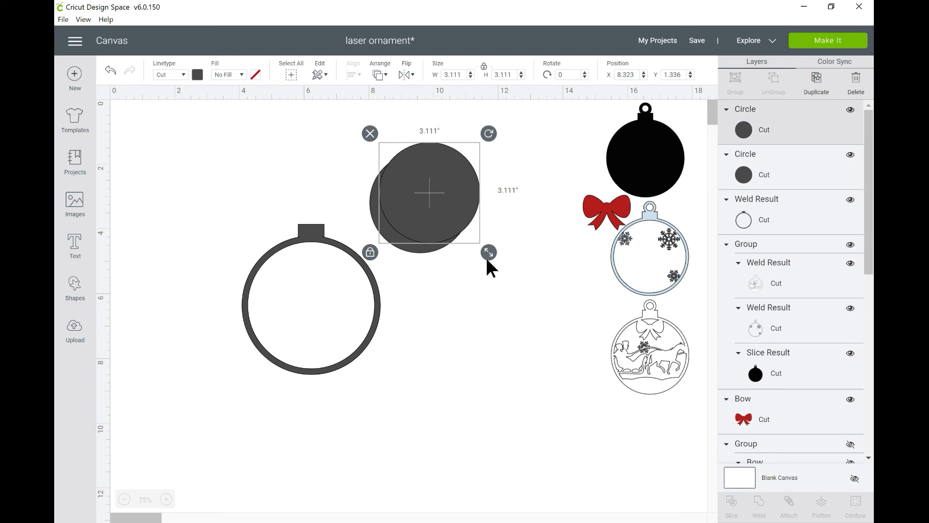
left_click_drag(491, 252, 461, 234)
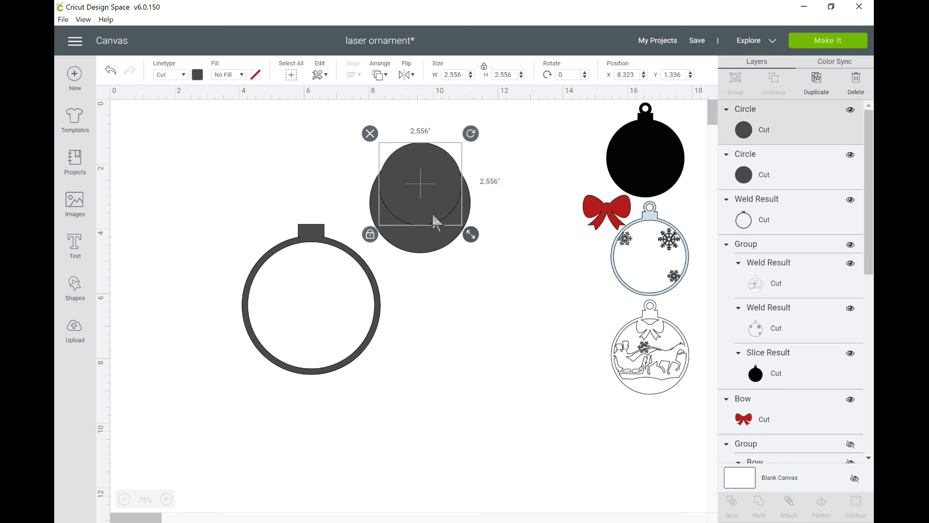
left_click_drag(417, 189, 416, 204)
left_click(451, 286)
right_click(413, 194)
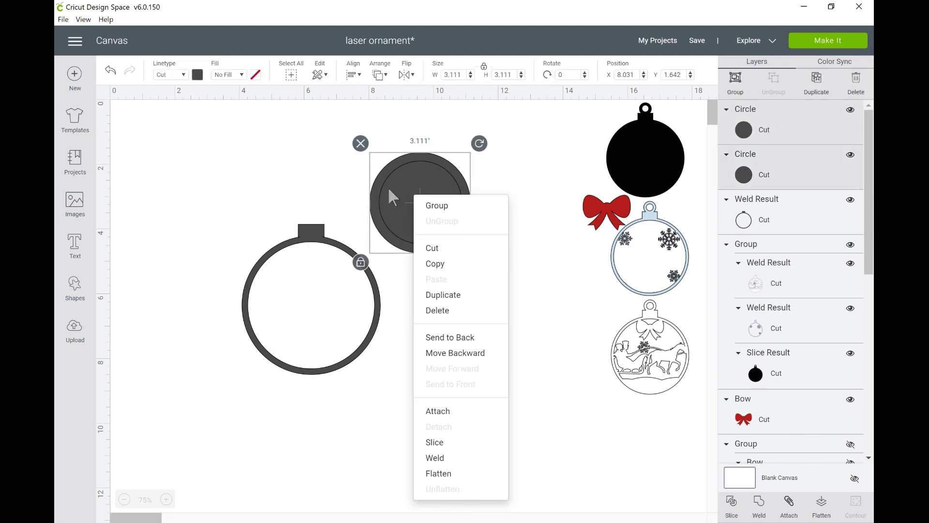
left_click(354, 75)
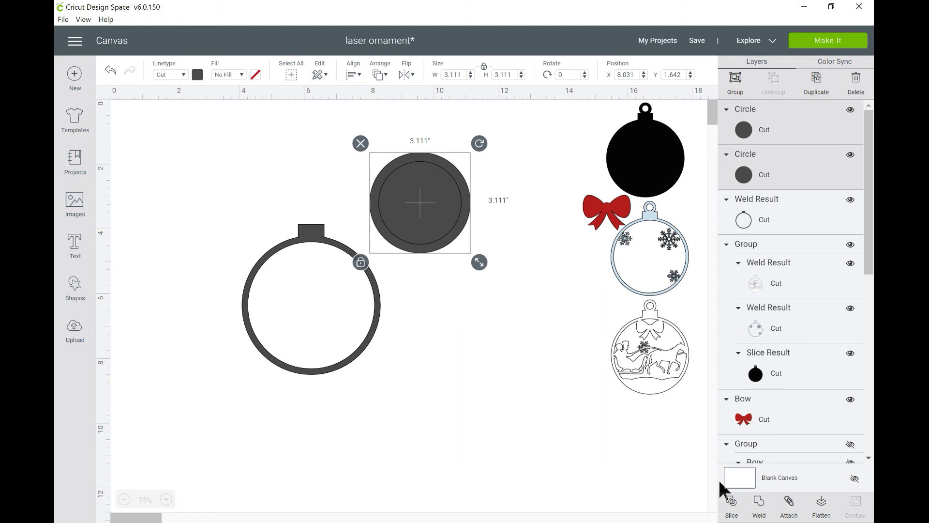
- Slice the two new concentric circles and delete both solid discs, leaving a second ring
left_click(520, 386)
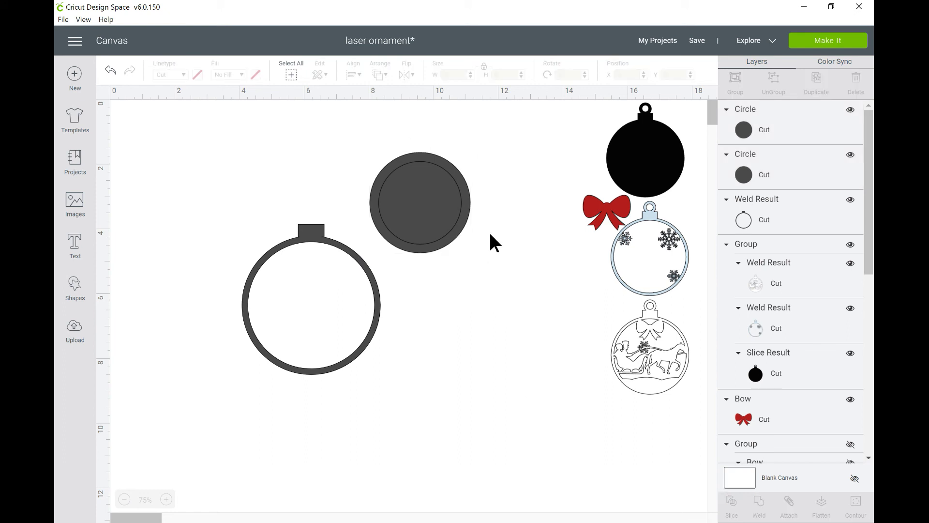
key("ctrl+z")
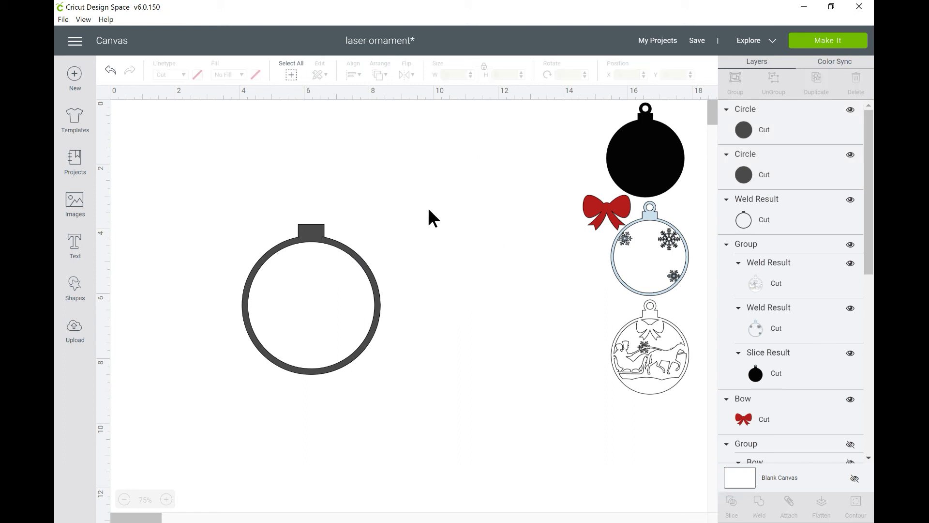
left_click(435, 234)
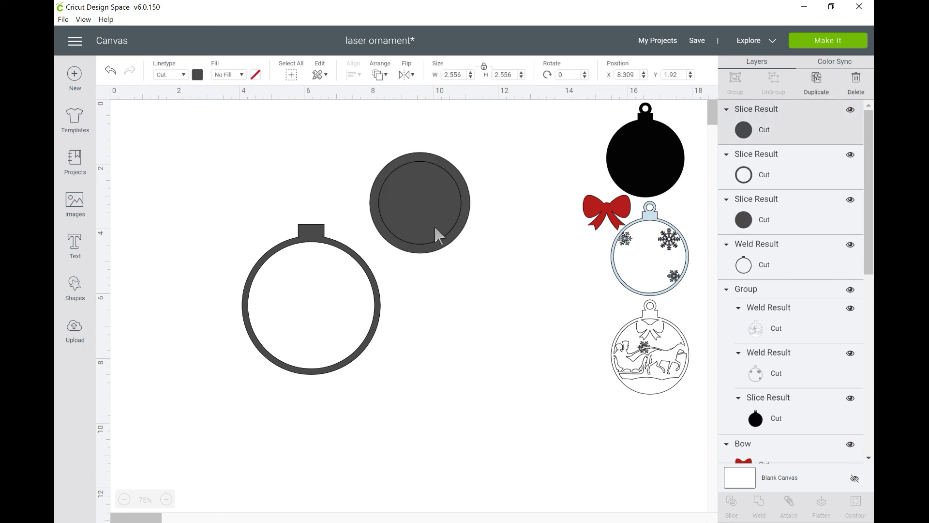
left_click_drag(479, 276, 513, 316)
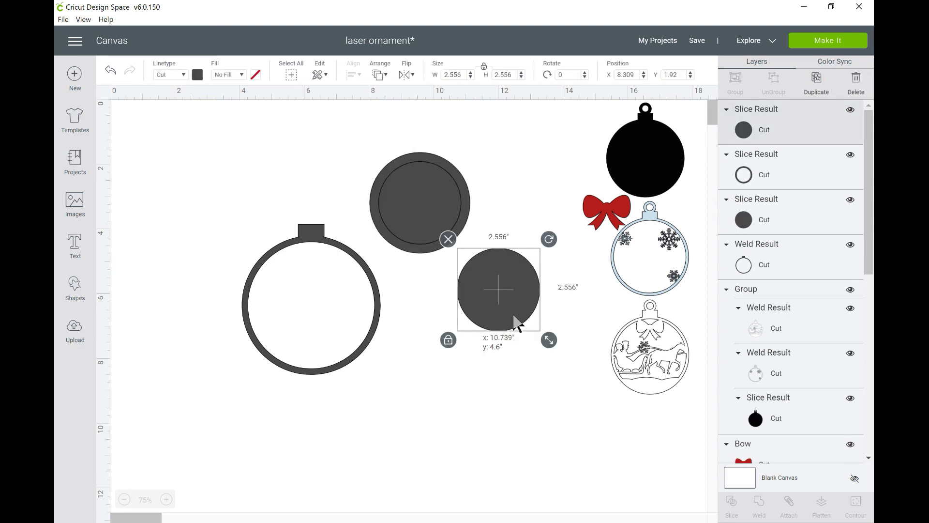
left_click(448, 239)
left_click(429, 205)
left_click_drag(429, 204, 453, 228)
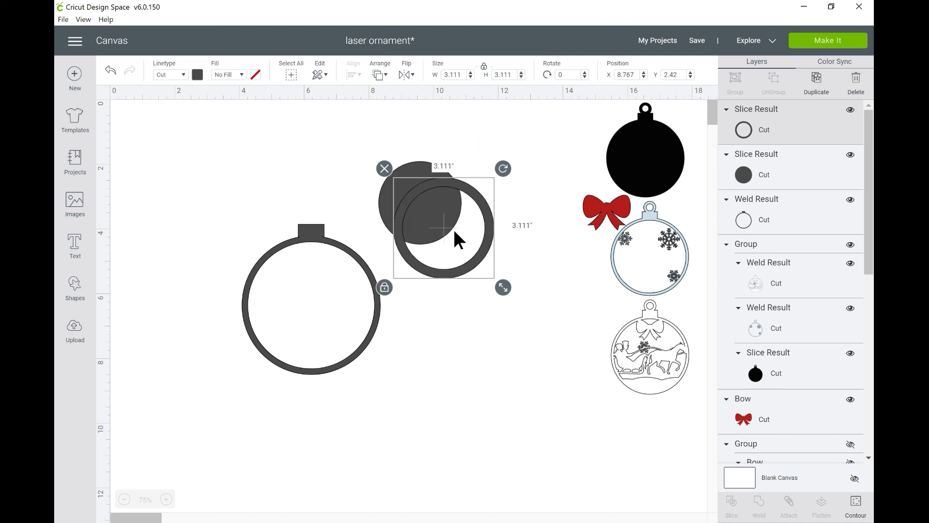
left_click(380, 209)
left_click(370, 154)
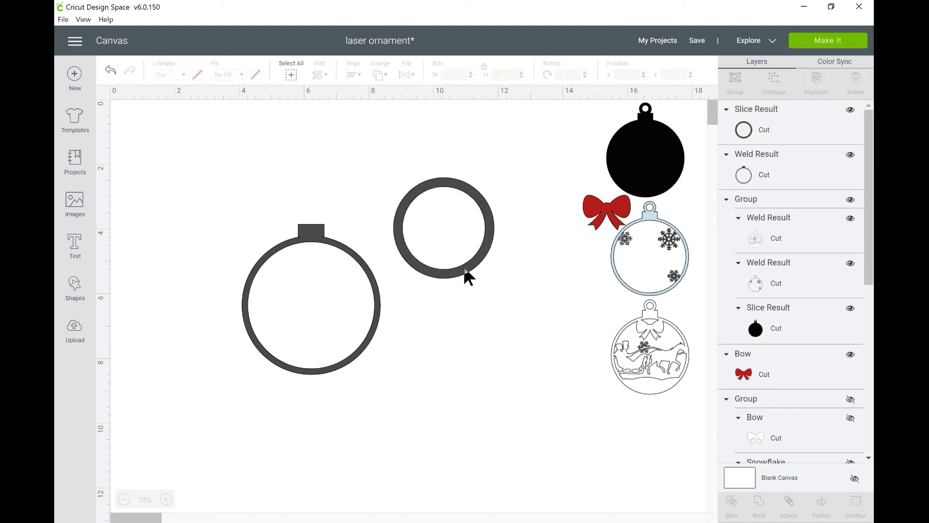
- Move the second ring above the ornament's cap and shrink it to a small hanging loop resting on the cap
left_click_drag(423, 242, 289, 190)
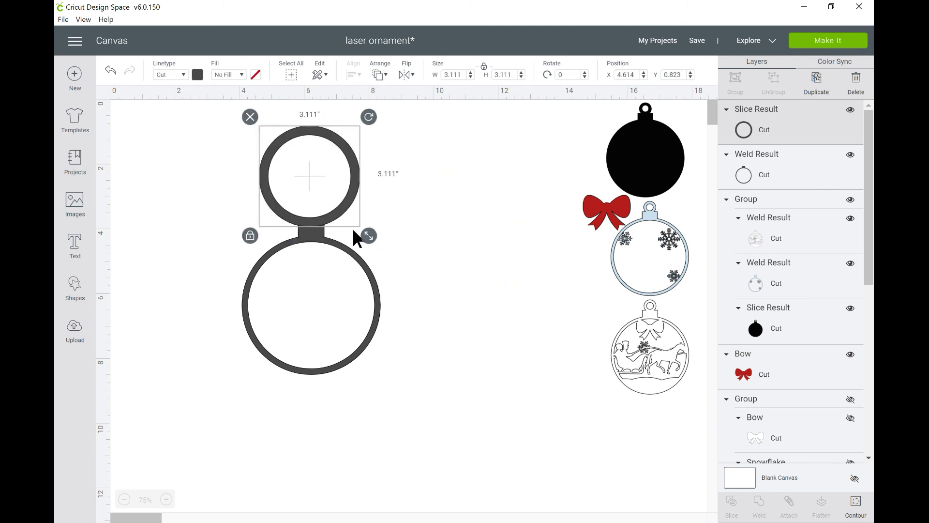
left_click_drag(368, 236, 308, 222)
left_click(387, 219)
- Weld the horizontally centered hanging loop to the ornament frame and move the welded shape up beside the finished sample ornaments
left_click_drag(240, 178, 353, 243)
left_click(352, 75)
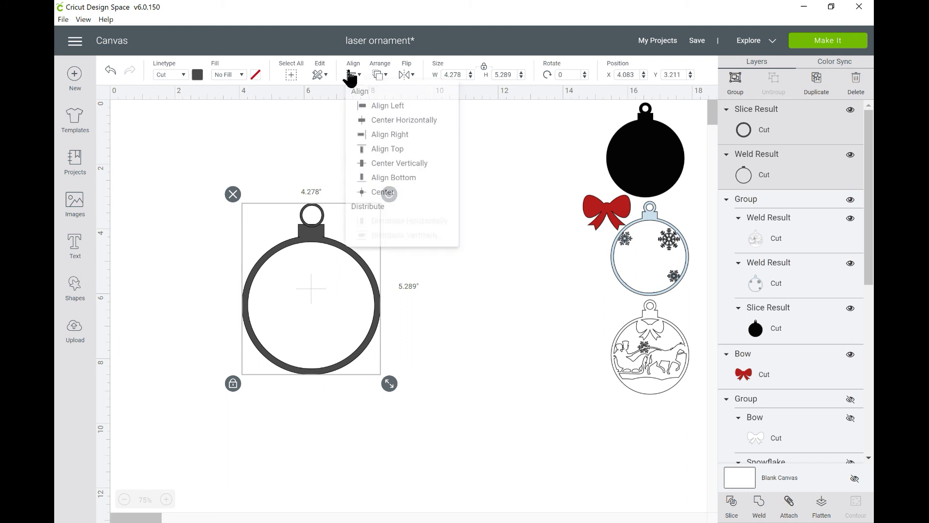
left_click(393, 126)
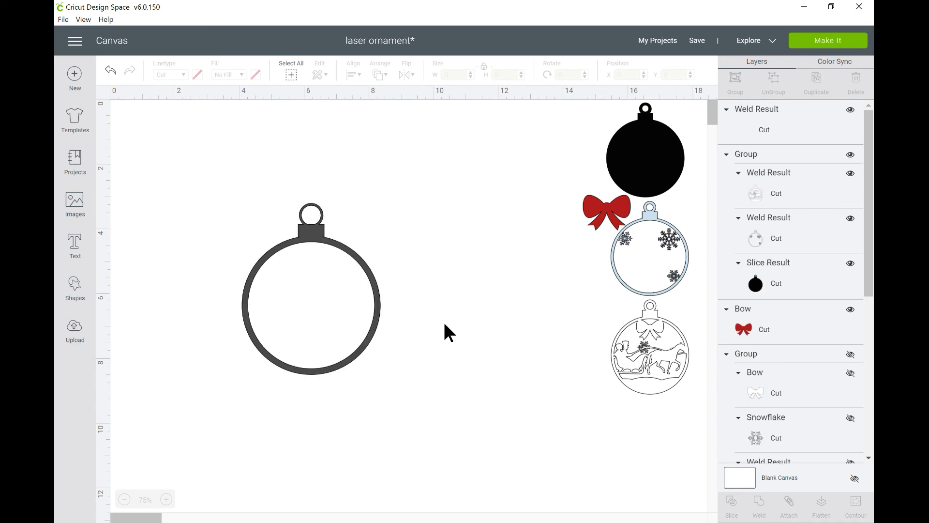
left_click_drag(366, 351, 550, 254)
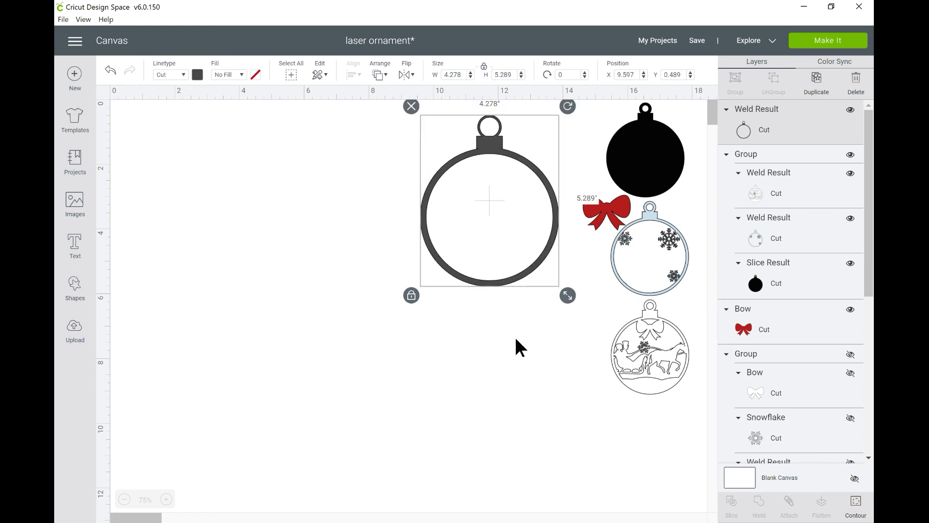
left_click(515, 337)
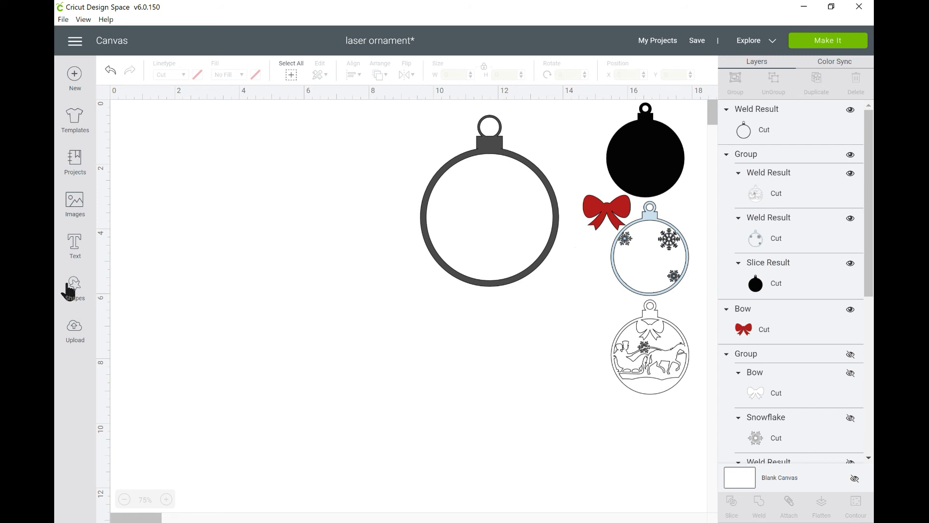
- Search the image library for "horse and carriage"
left_click(77, 220)
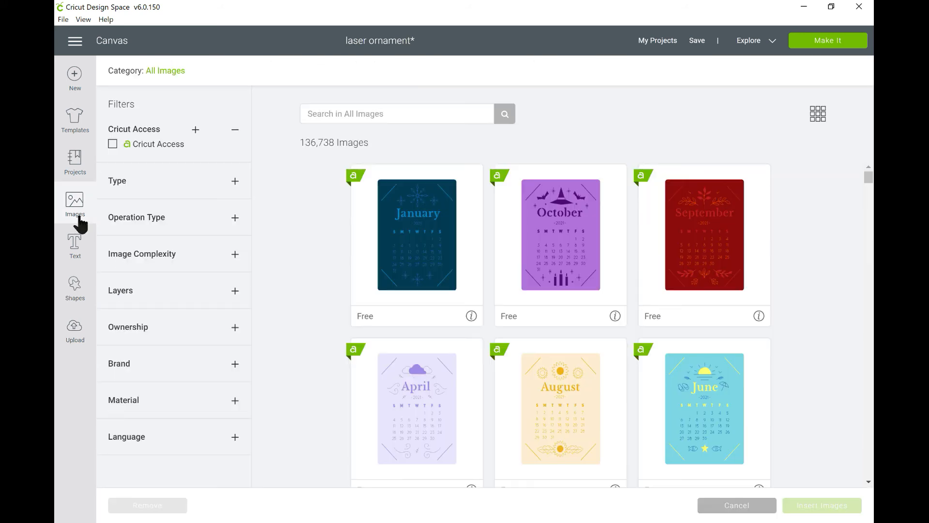
left_click(371, 113)
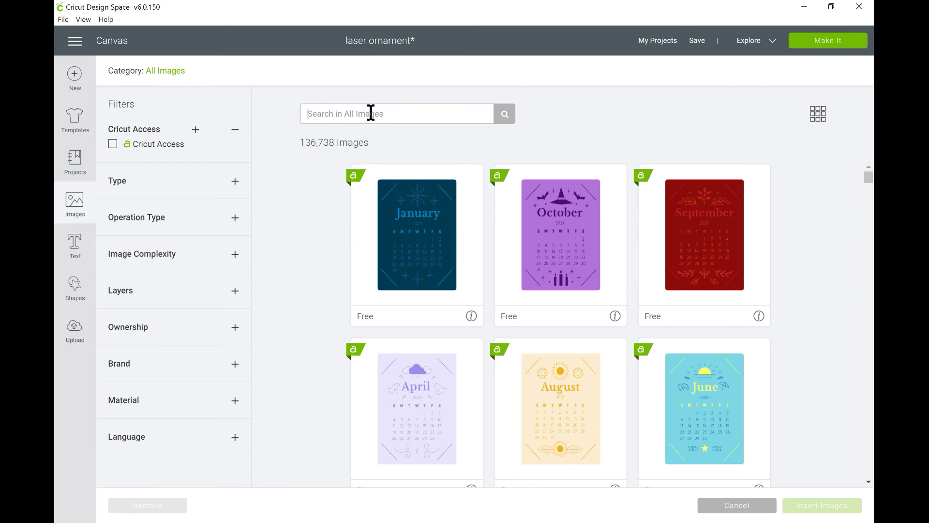
type("horse an carriage")
key("Return")
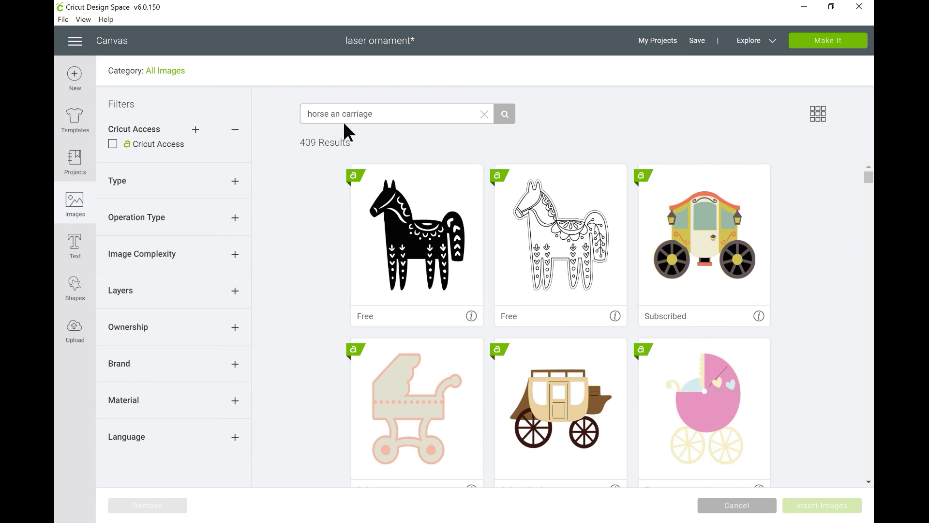
left_click(341, 114)
type("d")
left_click(512, 116)
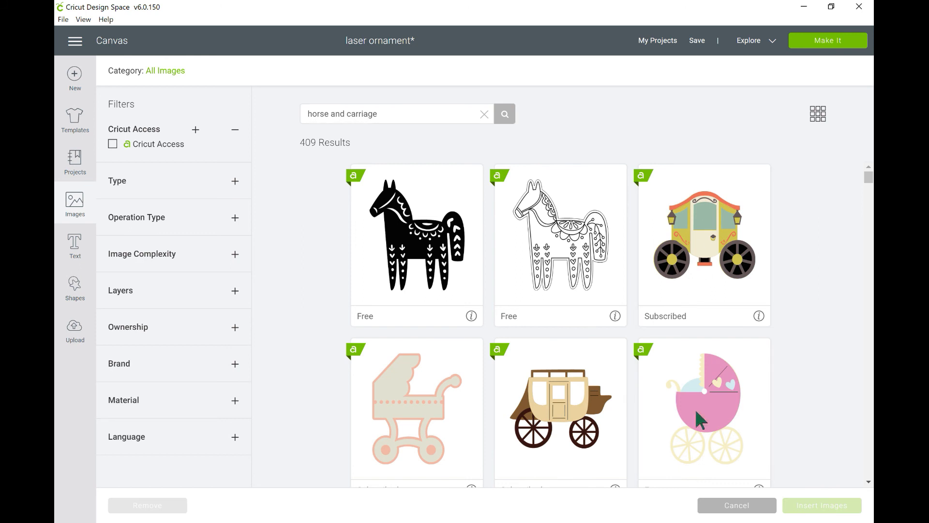
- Find the green card image with the red horse-drawn open sleigh scene in the results and insert it on the canvas
left_click(869, 482)
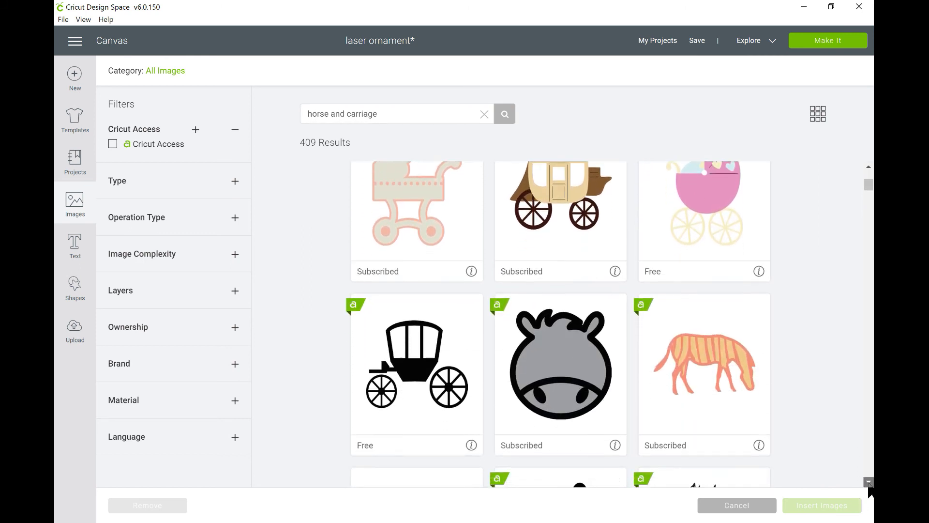
left_click(870, 447)
left_click_drag(870, 455, 873, 269)
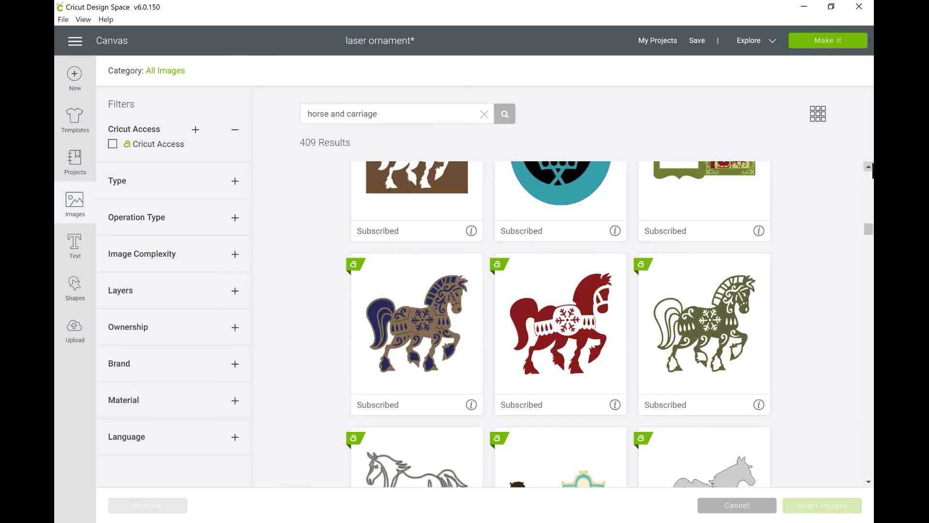
scroll(870, 171, "up", 3)
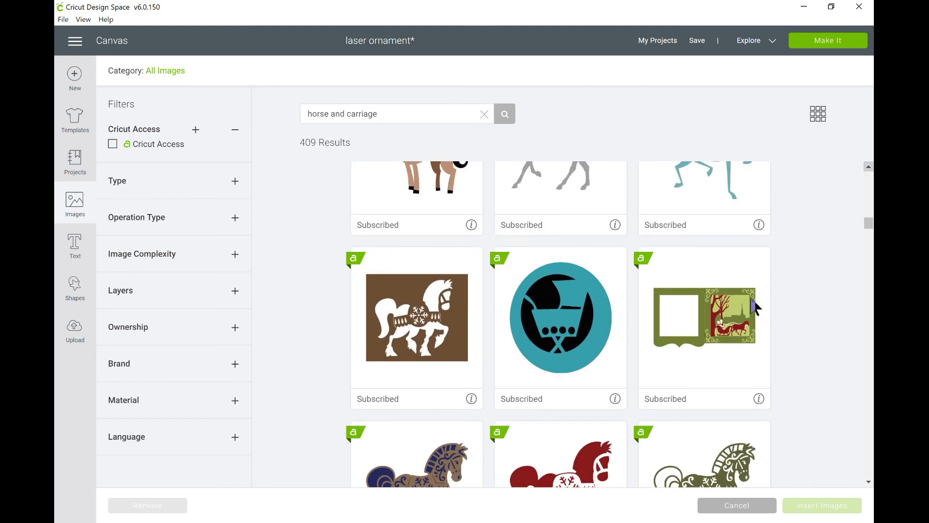
left_click(735, 338)
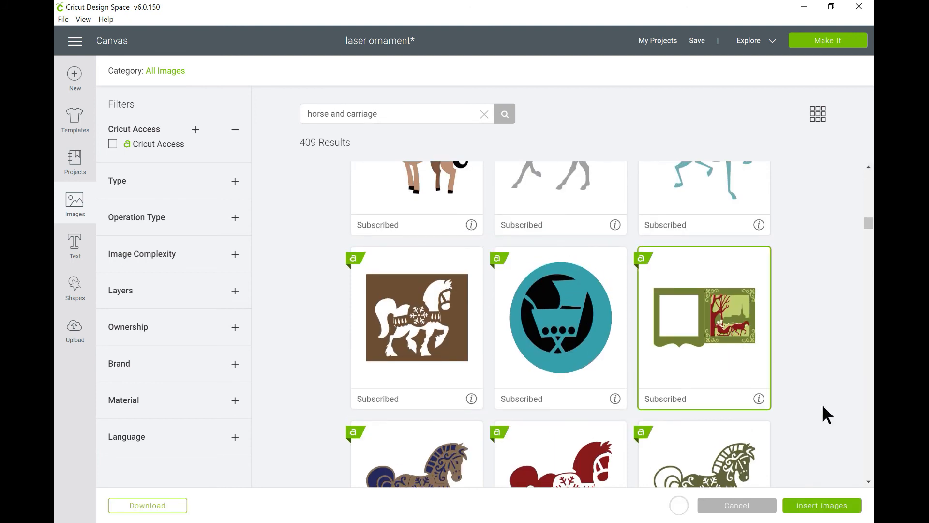
left_click(828, 506)
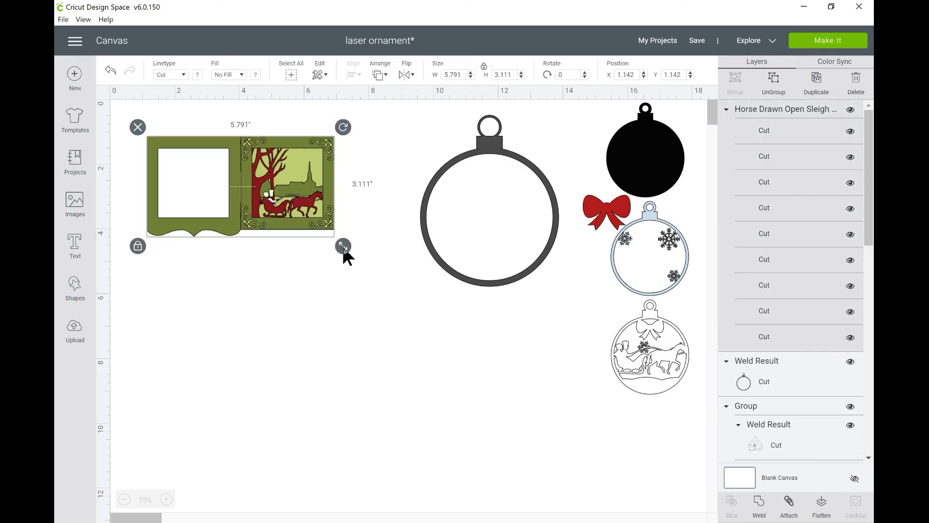
- Enlarge the sleigh card to about 10.99 inches wide in the empty area below the ornament frame and ungroup its layers
left_click_drag(342, 246, 413, 340)
left_click_drag(385, 290, 328, 444)
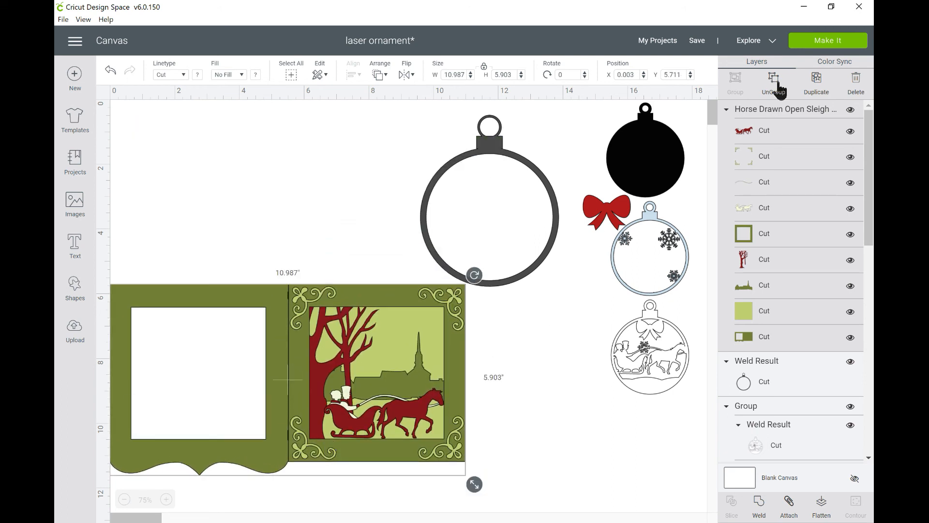
left_click(776, 88)
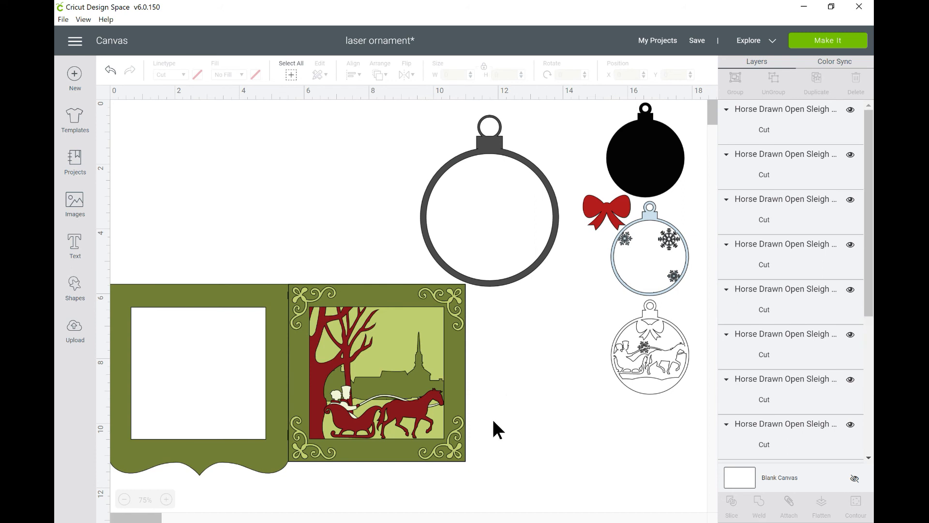
- Delete the corner scrollwork, the green square frame and the red tree from the sleigh card
left_click(282, 277)
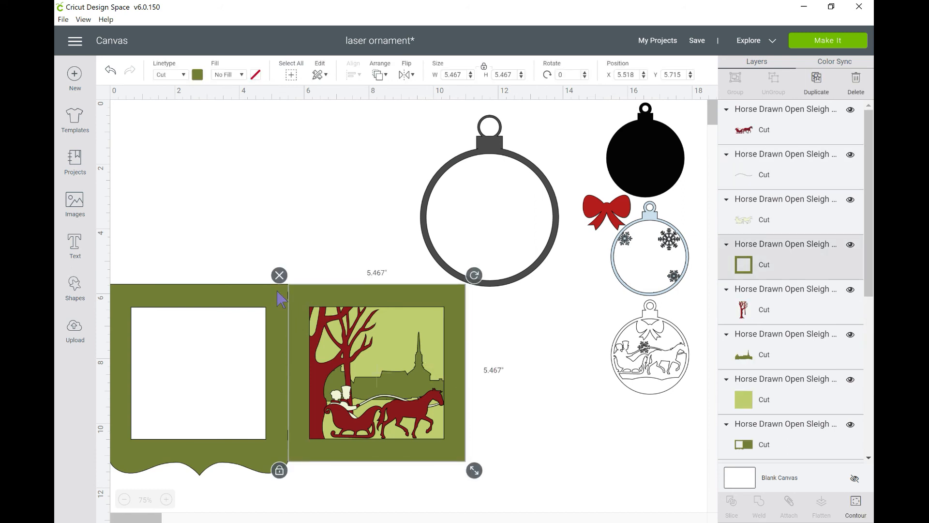
left_click(279, 278)
left_click(298, 309)
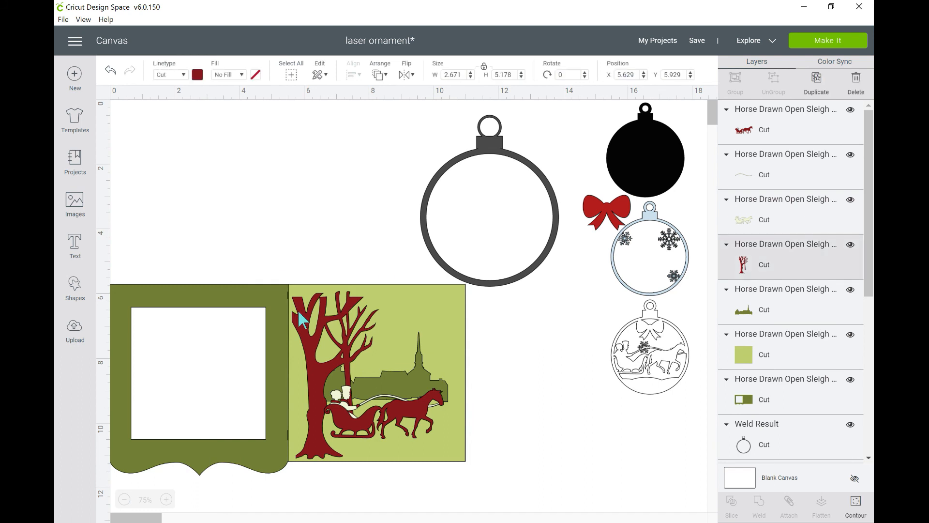
left_click(280, 280)
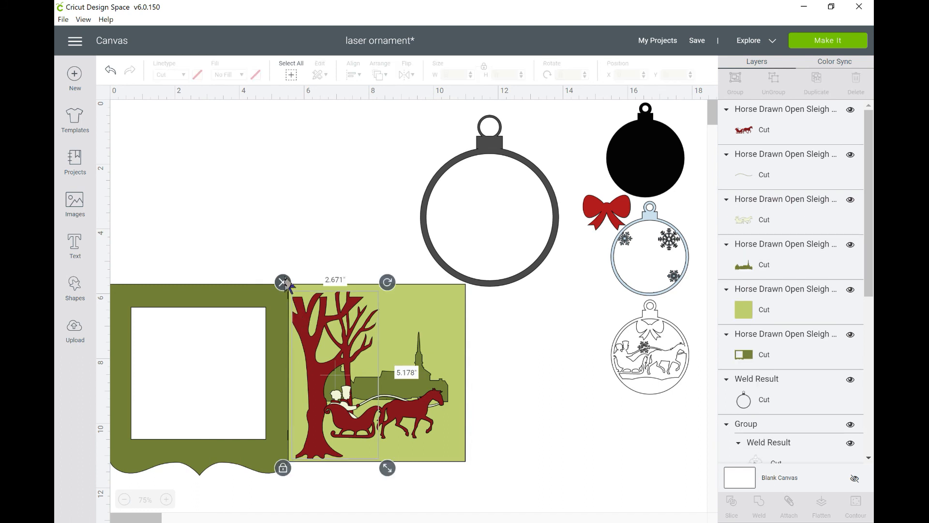
- Pull the cream sleigh layer out to an empty area and delete the red sleigh, light green background and card base
left_click(415, 425)
left_click_drag(415, 426, 318, 227)
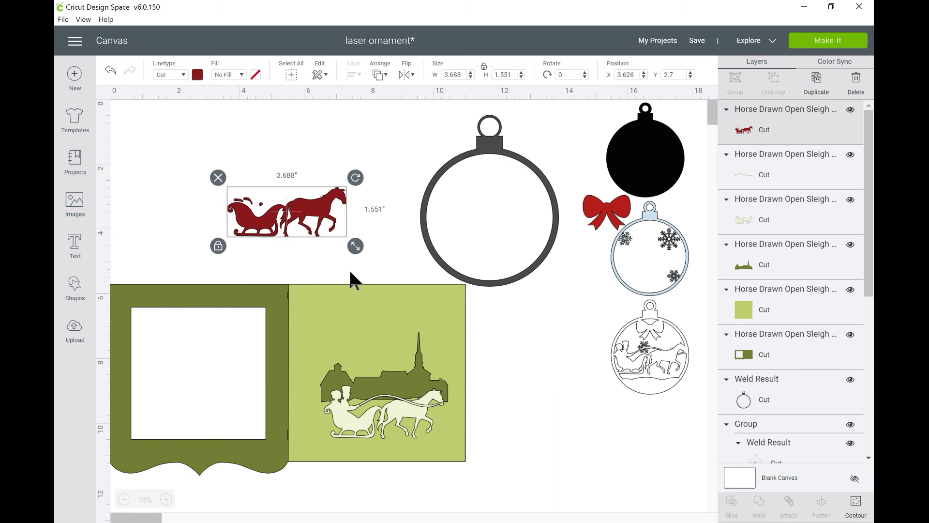
left_click(412, 420)
left_click_drag(411, 421, 588, 450)
left_click_drag(180, 163, 324, 332)
key("Delete")
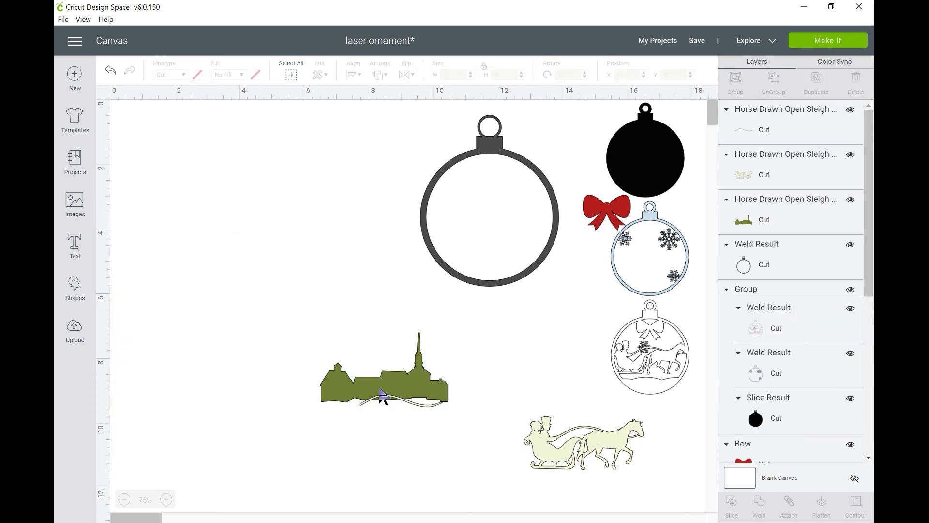
- Delete the village silhouette and the loose reins line, and move the remaining cream sleigh into the ornament frame
left_click(343, 373)
left_click(311, 323)
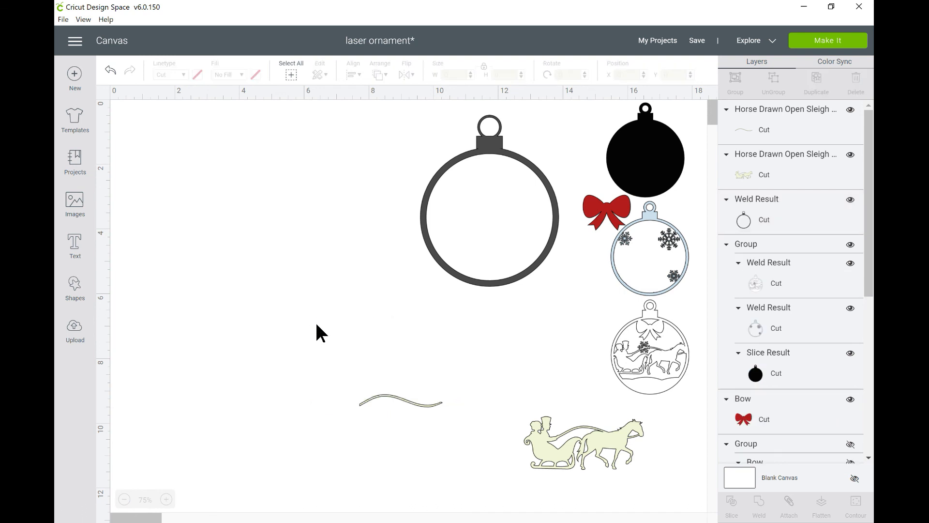
left_click(366, 403)
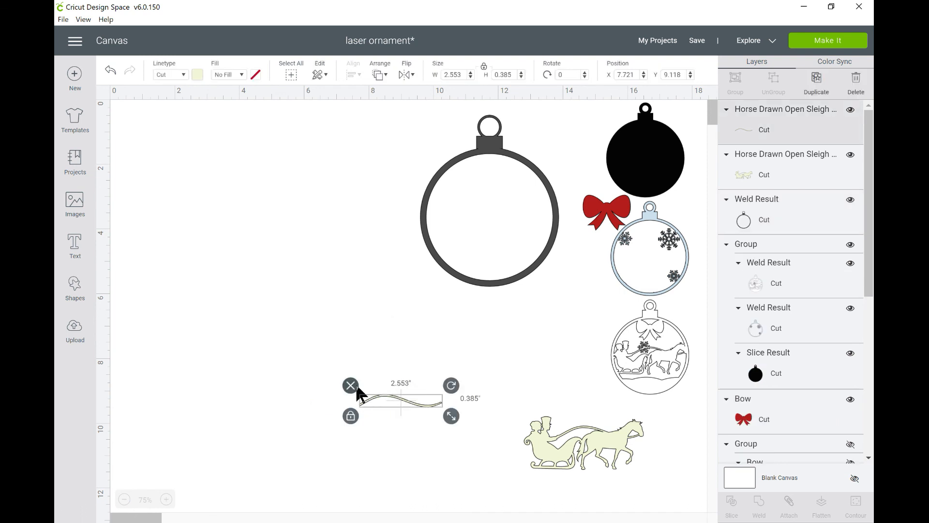
left_click(357, 391)
mouse_move(554, 438)
left_mouse_down()
mouse_move(314, 305)
mouse_move(319, 314)
mouse_move(258, 211)
mouse_move(233, 204)
left_mouse_up()
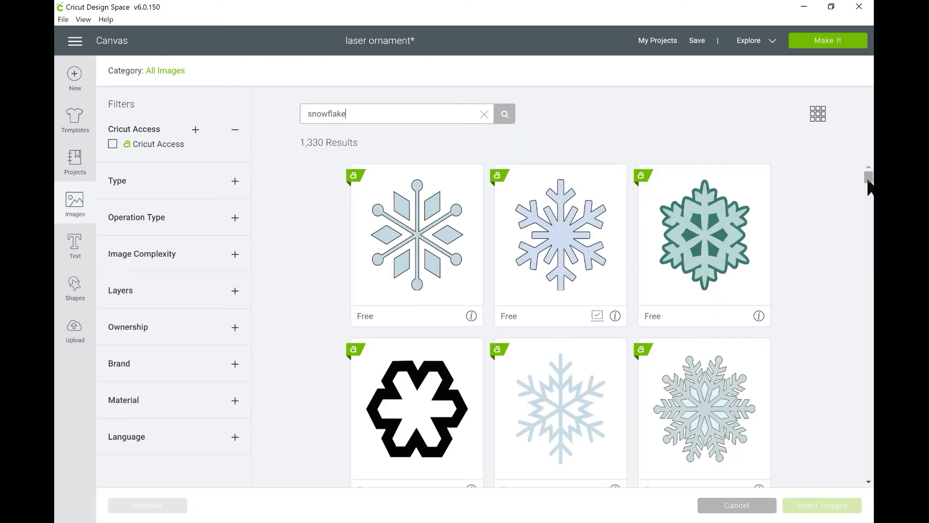
- Insert the solid black six-armed snowflake and the outlined snowflake with a star center from the snowflake search results
left_click_drag(868, 186, 868, 210)
left_click(395, 372)
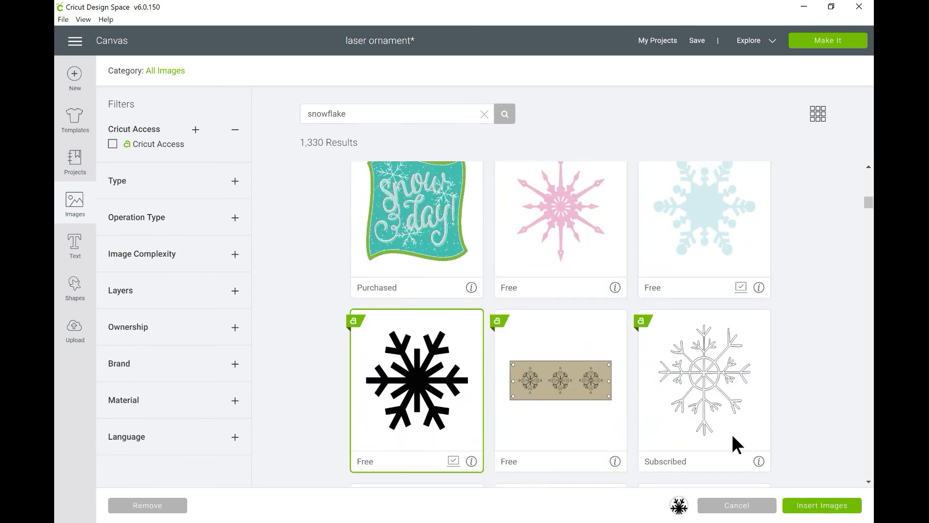
left_click(869, 482)
left_click(870, 483)
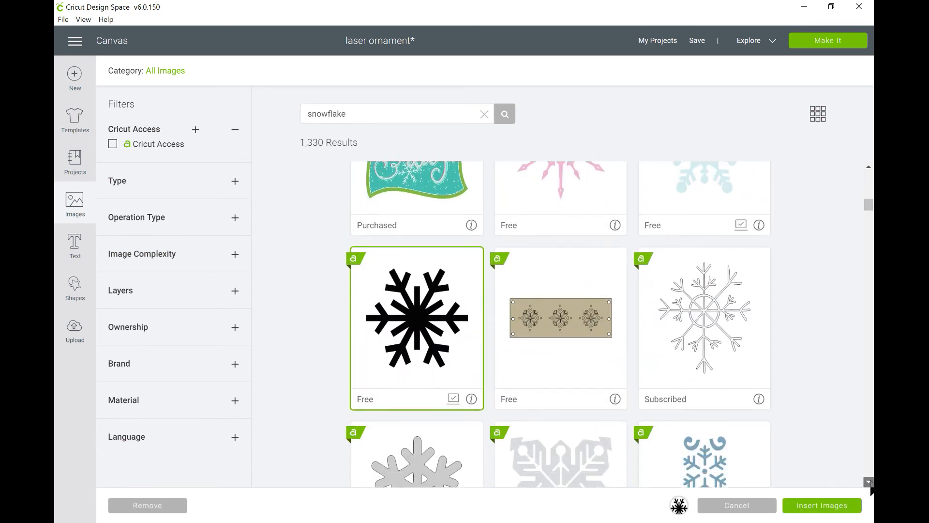
left_click(869, 482)
left_click(869, 483)
left_click(869, 482)
left_click(869, 482)
left_click(869, 482)
left_click(869, 482)
left_click(870, 482)
left_click(870, 482)
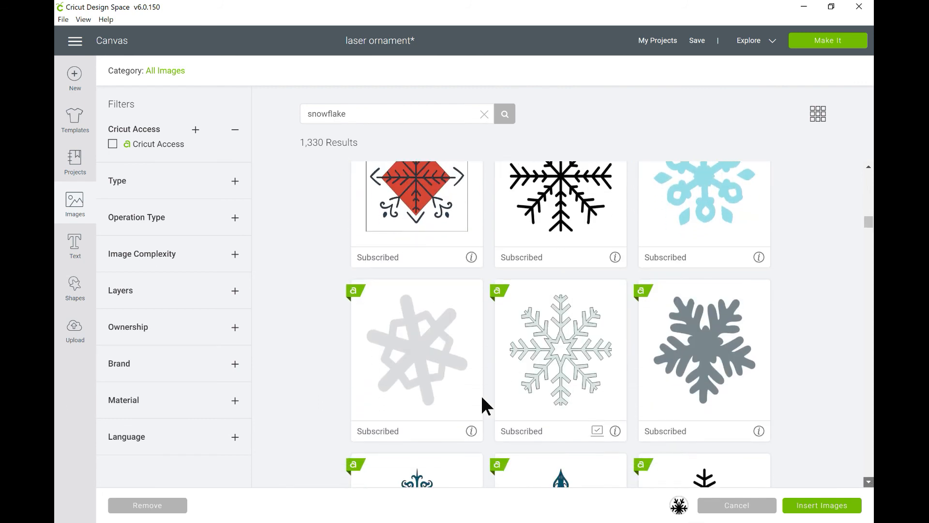
left_click(564, 373)
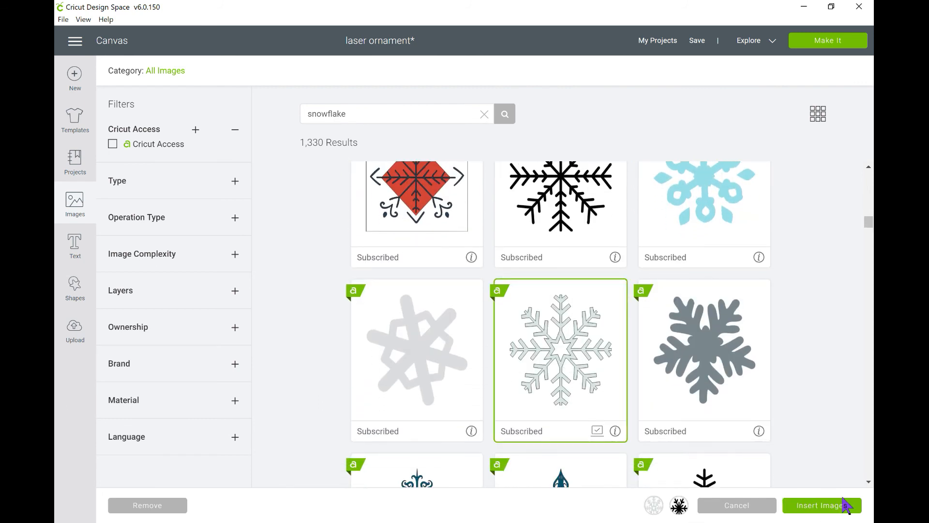
left_click(851, 508)
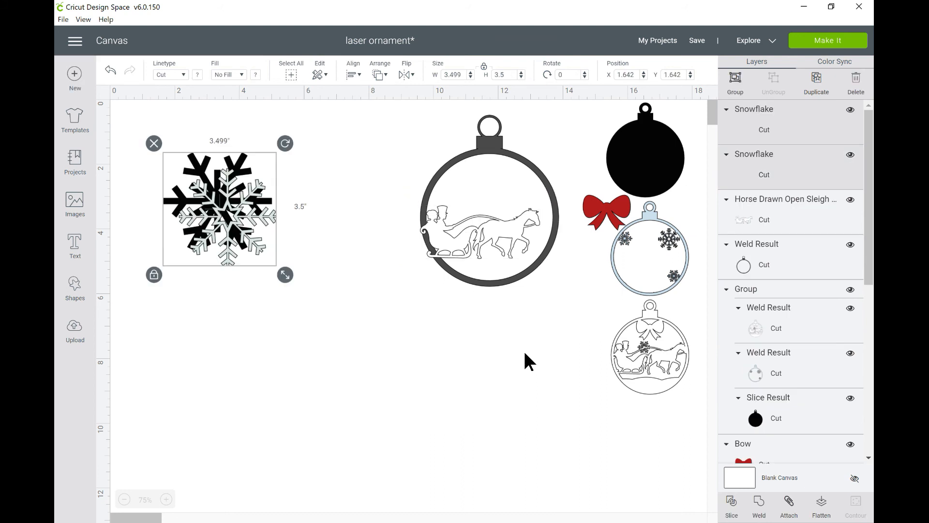
- Move both snowflakes down in the empty area beside the ornament frame and separate the outlined one up from the black one
left_click_drag(234, 221, 206, 330)
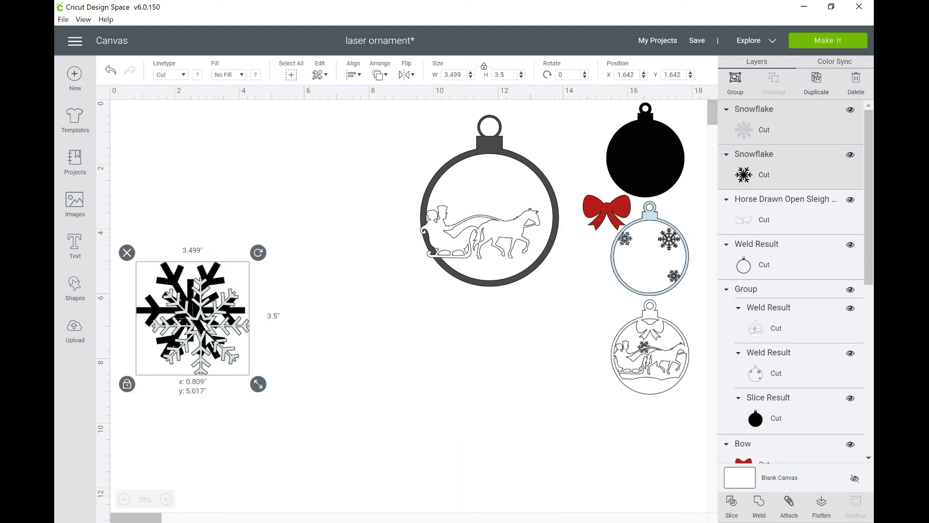
left_click(271, 319)
left_click(226, 323)
left_click_drag(226, 331, 284, 236)
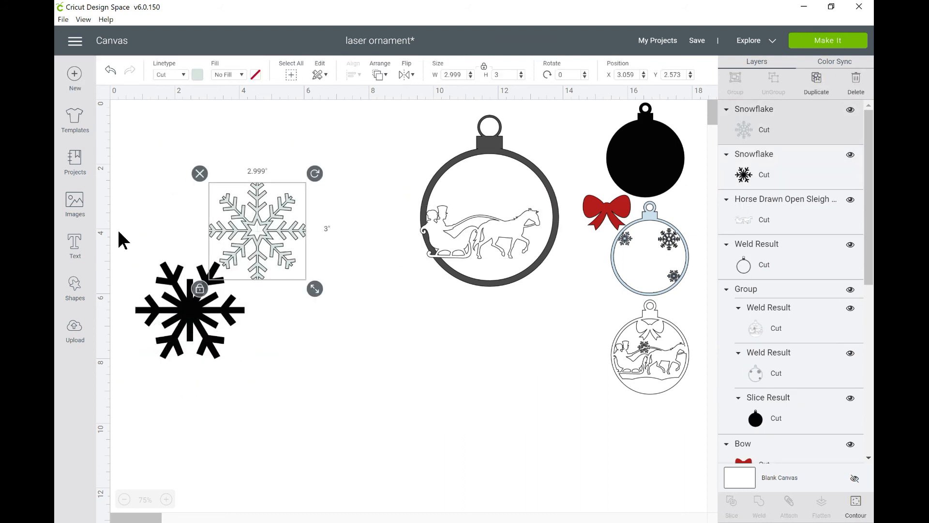
- Search the image library for "bow", insert the solid black bow, and place it above the snowflakes
left_click(75, 206)
left_click(372, 116)
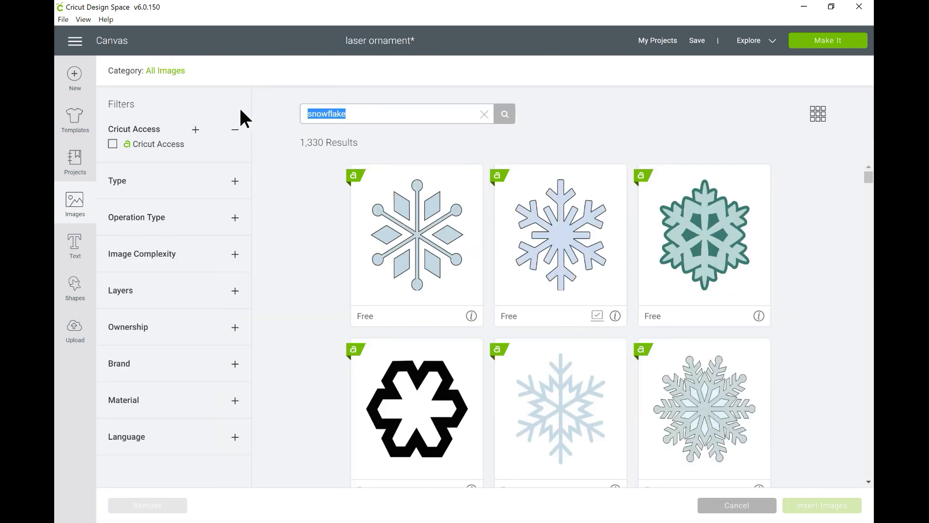
type("bow")
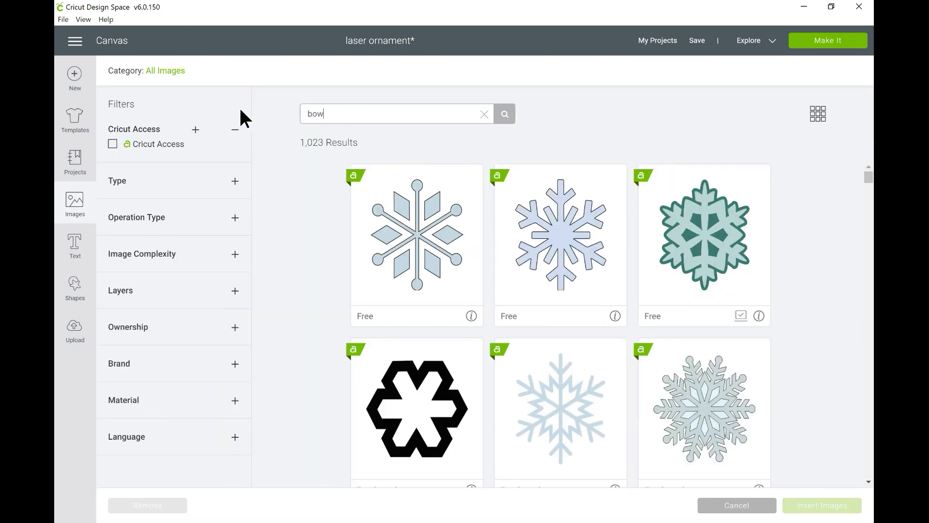
left_click(724, 245)
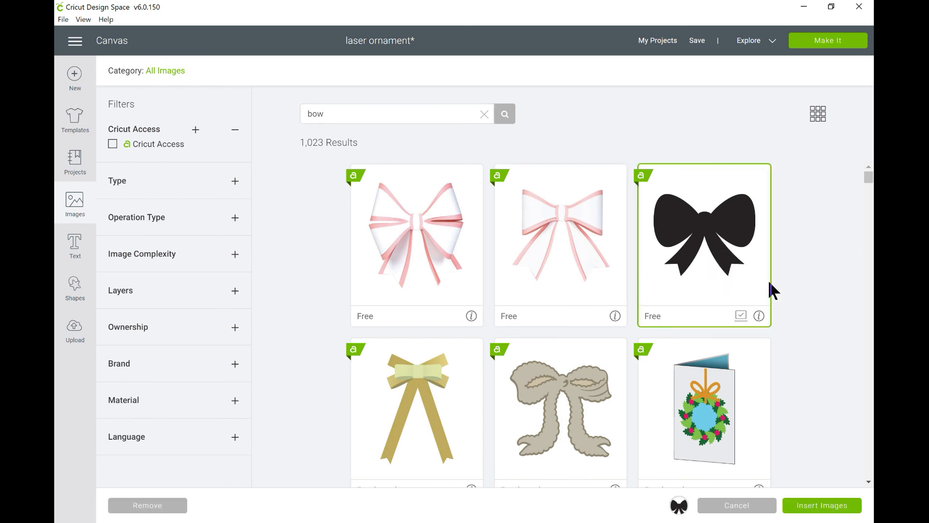
left_click(821, 506)
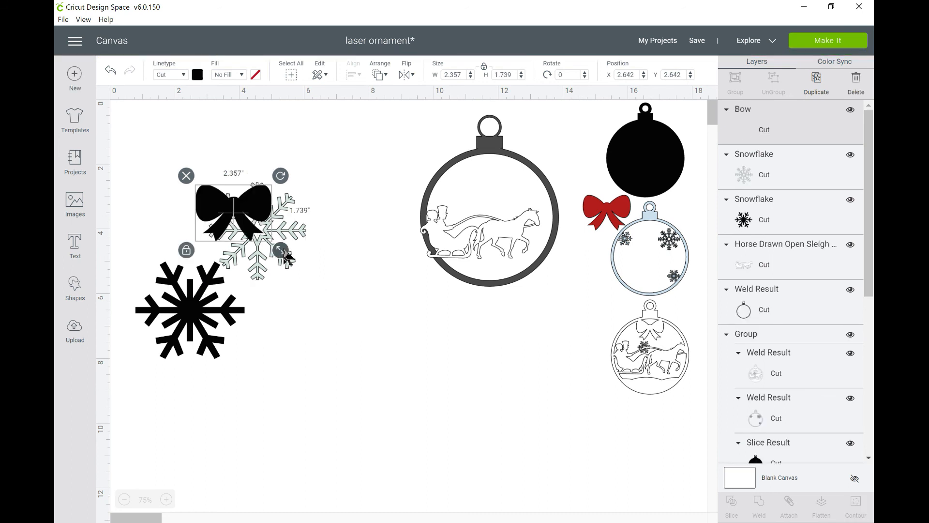
left_click_drag(253, 196, 196, 131)
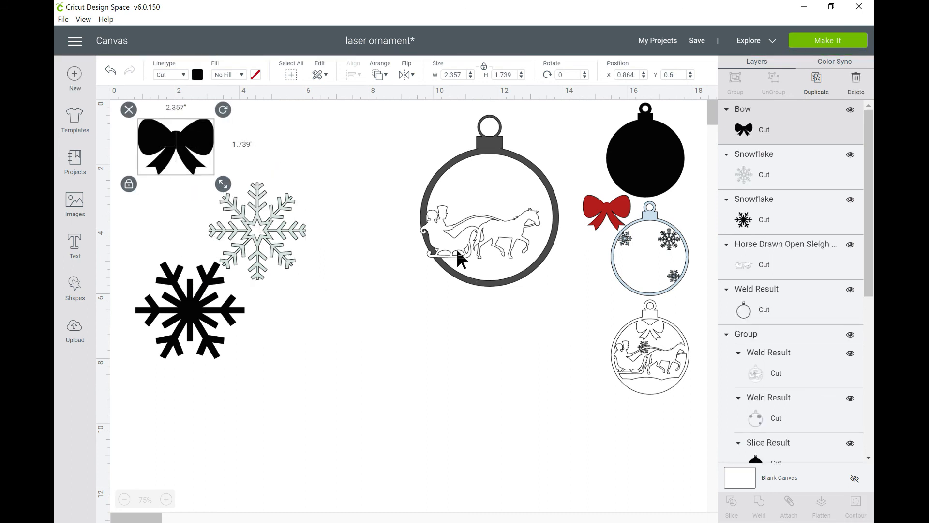
- Move the sleigh out of the ornament frame onto the snowflakes, then make two copies of the empty frame and place them apart below it
left_click_drag(484, 227, 232, 278)
right_click(201, 274)
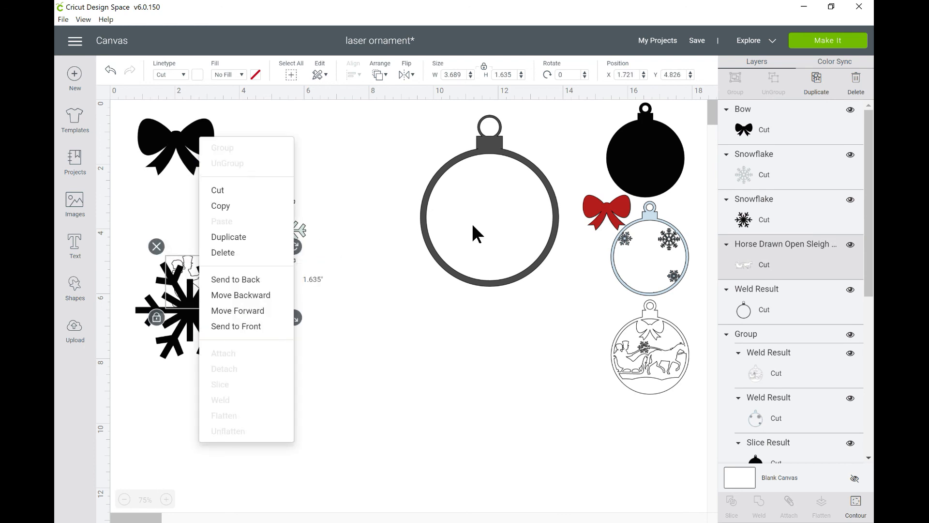
left_click(473, 233)
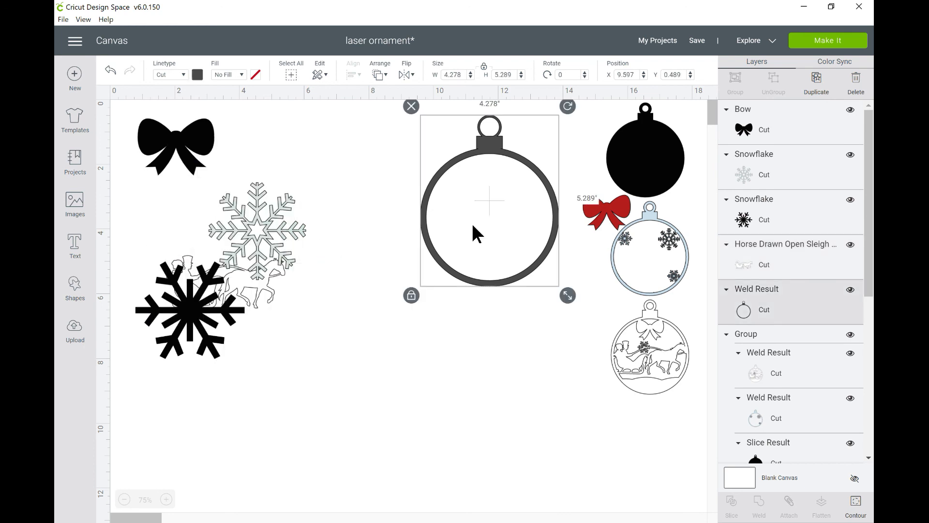
left_click(817, 96)
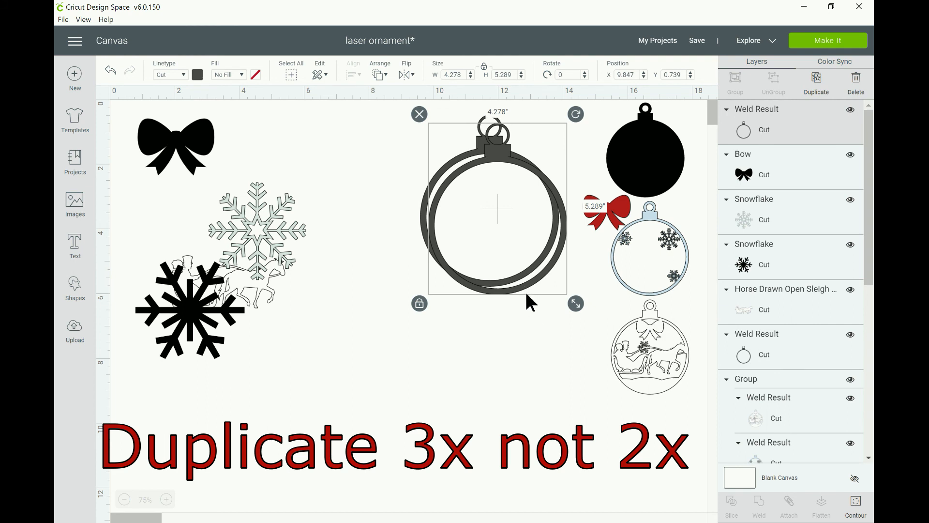
left_click_drag(527, 294, 668, 474)
left_click(496, 224)
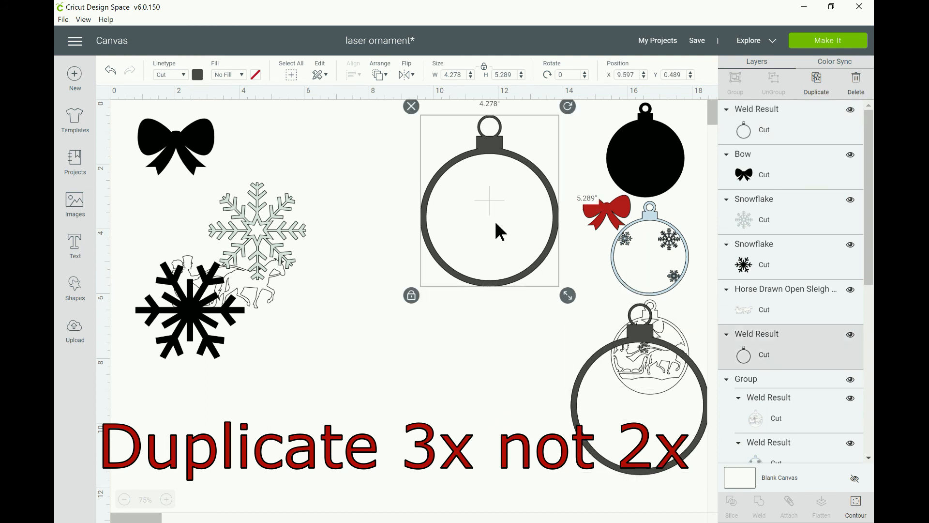
left_click(817, 95)
left_click_drag(503, 288, 385, 450)
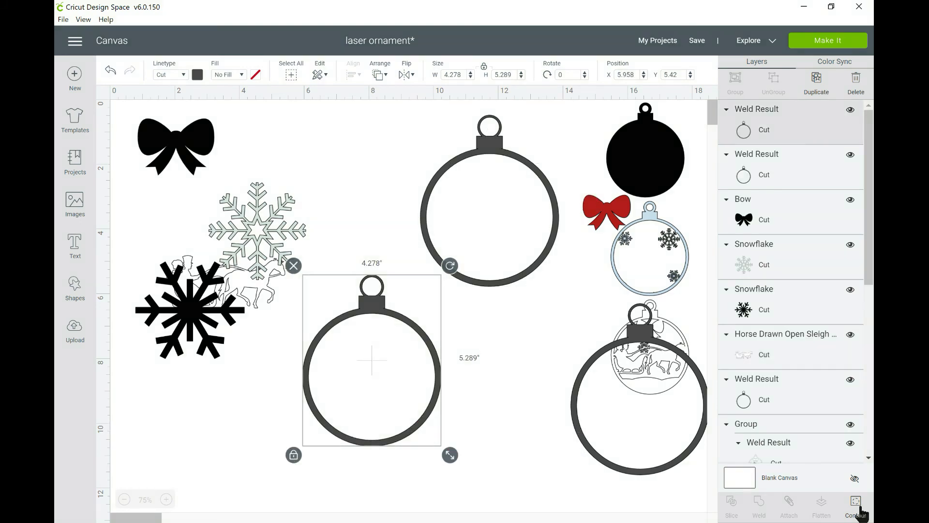
- Hide the large inner circle contour of the lower middle frame copy to make its body solid while keeping the loop hole
left_click(856, 506)
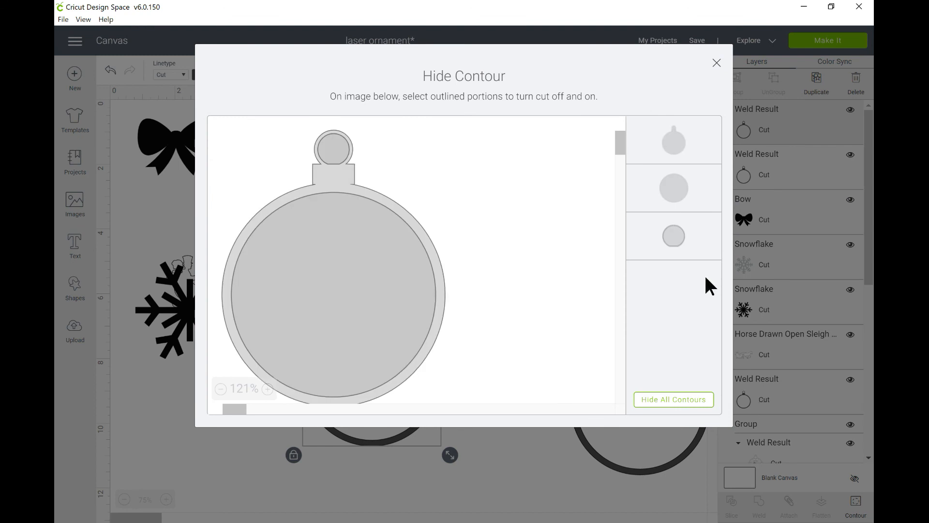
left_click(692, 191)
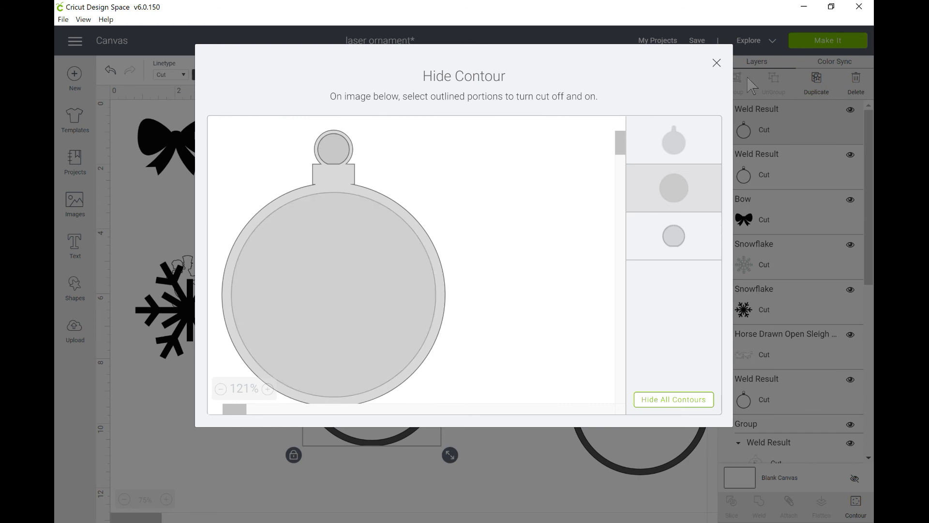
double_click(720, 61)
left_click(716, 64)
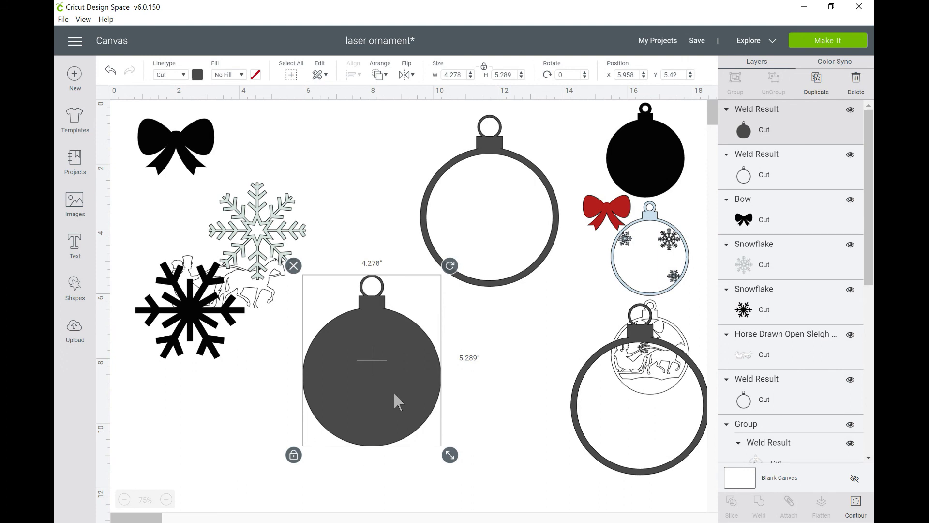
- Move the solid ornament up beside the bow, and move the original hollow frame down beneath it
left_click_drag(394, 394, 434, 381)
left_click_drag(417, 305, 407, 201)
left_click(527, 236)
left_click_drag(486, 363, 446, 401)
left_click(557, 329)
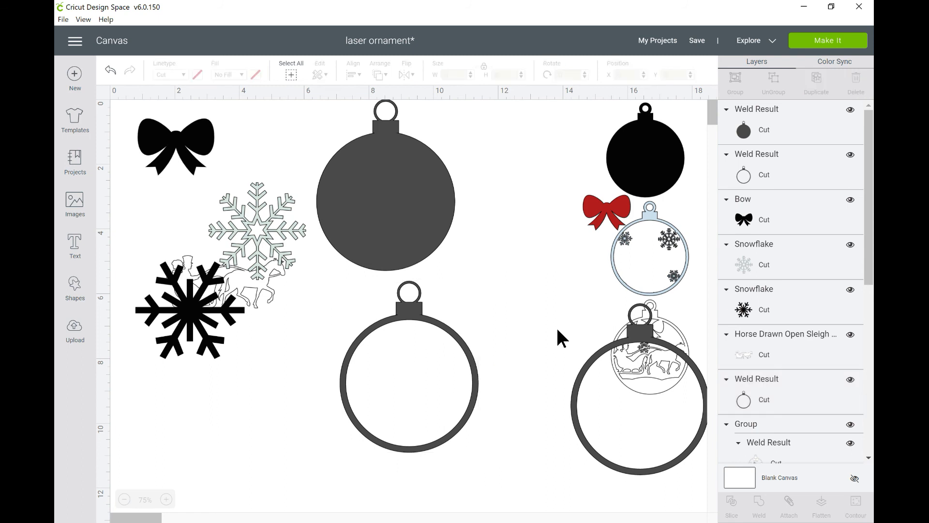
- Move the black snowflake down clear of the sleigh and nudge the hollow frame slightly up beneath the solid ornament
left_click(671, 243)
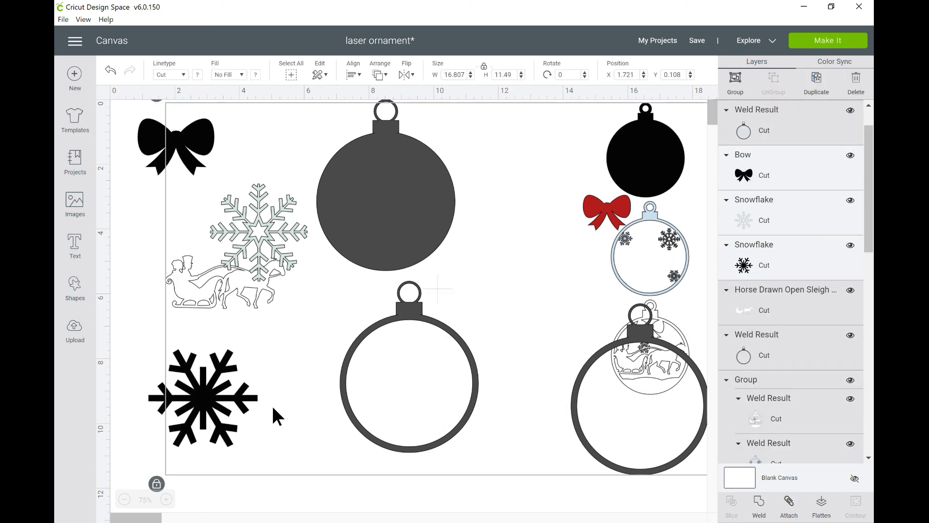
left_click(599, 507)
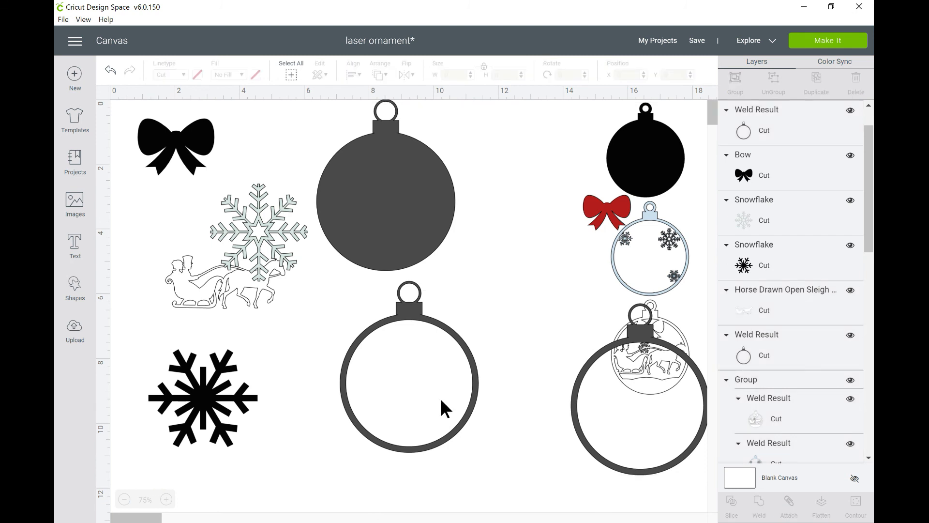
left_click_drag(458, 393, 464, 385)
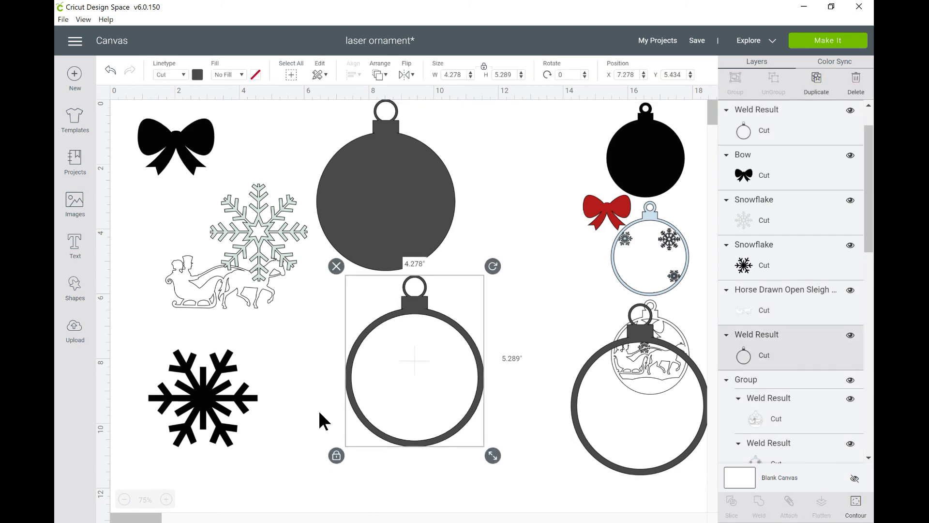
- Make two copies of the black snowflake and move one into the hollow frame below the solid ornament
left_click(220, 405)
left_click_drag(274, 224, 275, 226)
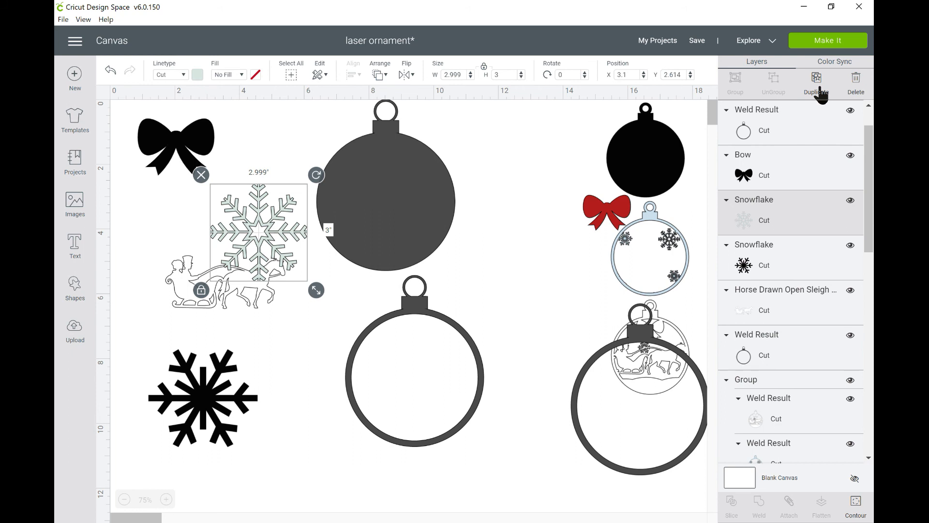
left_click(222, 414)
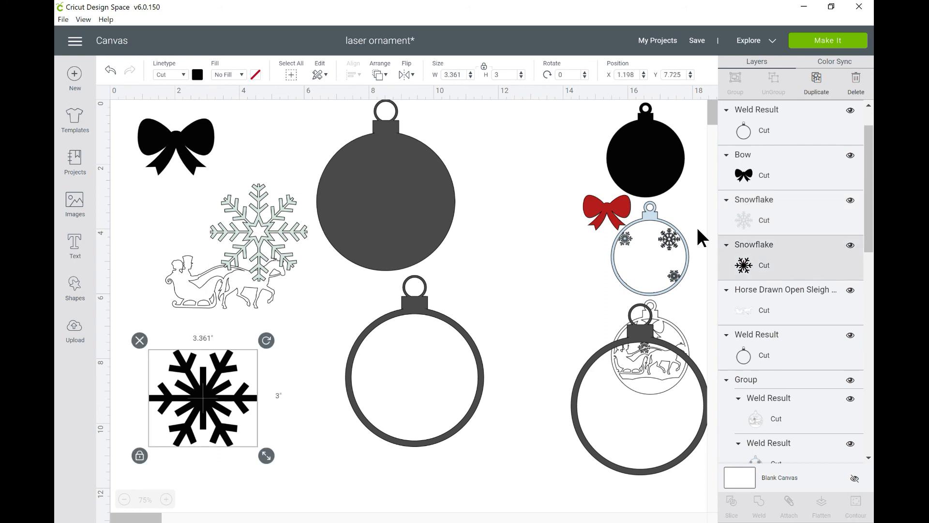
left_click(826, 97)
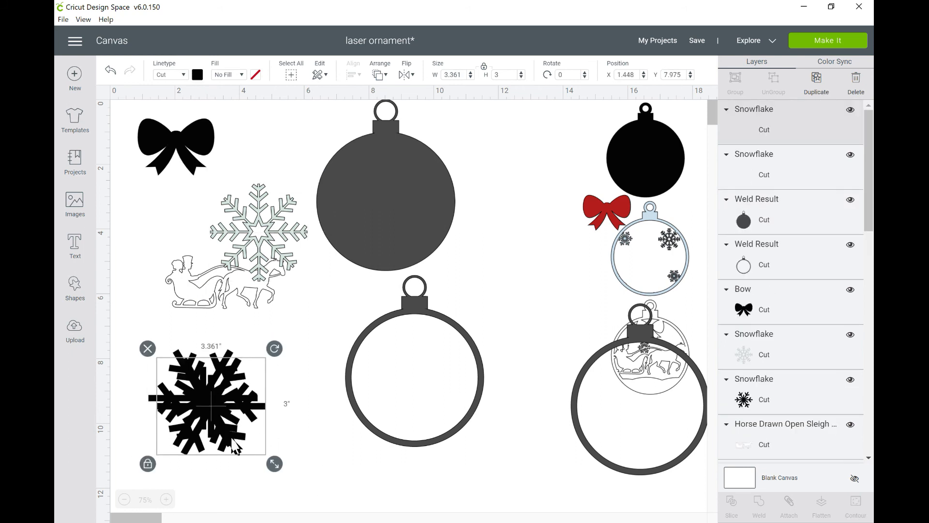
left_click_drag(233, 441, 435, 423)
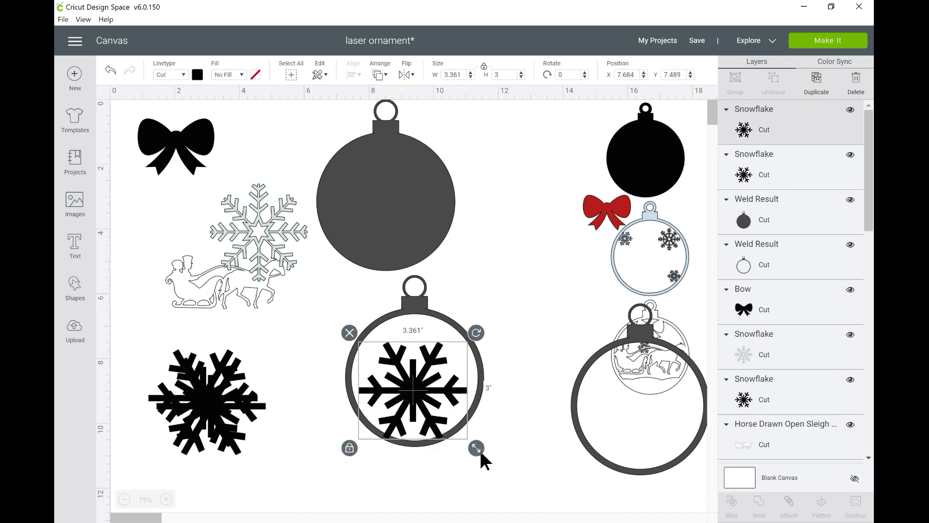
- Shrink both black snowflake copies and place one at the upper left and one at the lower right edge inside the hollow frame
left_click_drag(476, 448, 379, 352)
left_click_drag(240, 394, 477, 440)
left_click_drag(508, 505, 460, 422)
left_click(493, 428)
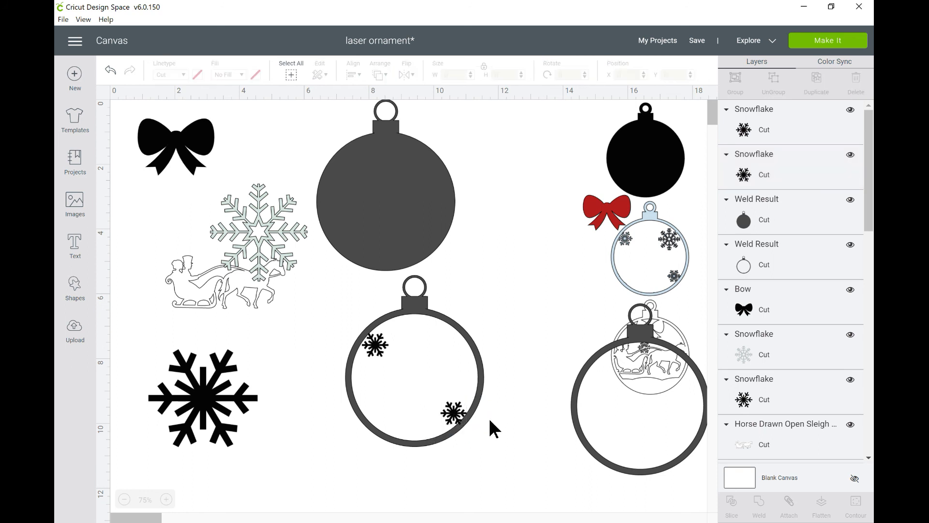
- Shrink the outlined snowflake to about 1 in and place it at the upper right inside the frame with the black snowflakes
left_click(268, 265)
left_click_drag(317, 292, 249, 231)
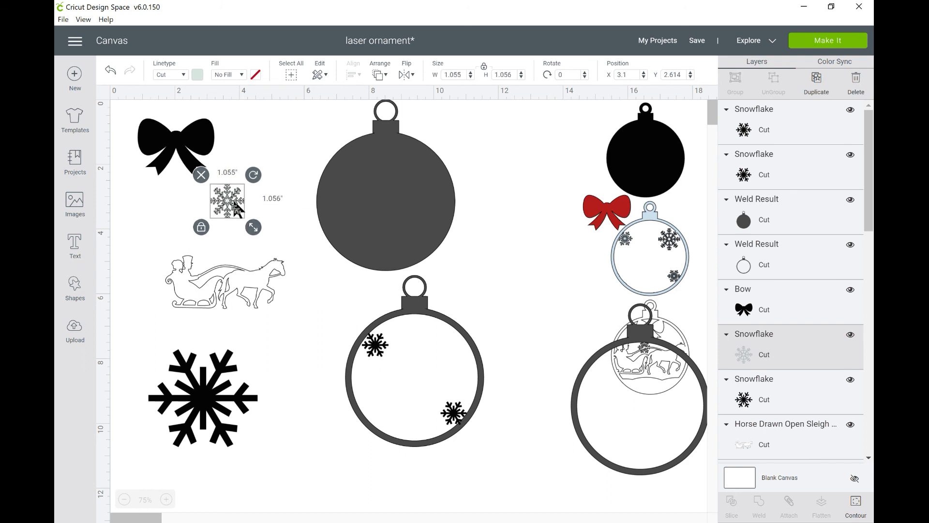
left_click_drag(234, 201, 456, 344)
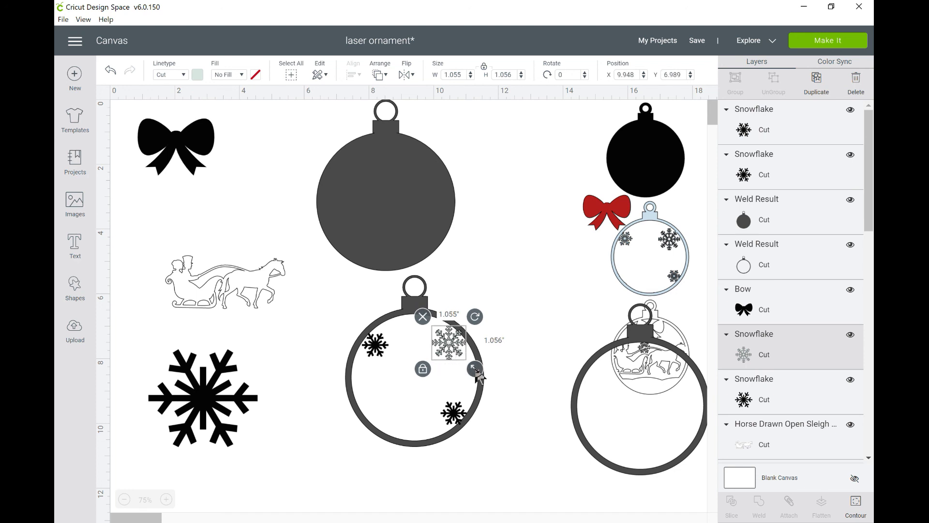
left_click_drag(475, 370, 473, 368)
left_click(535, 297)
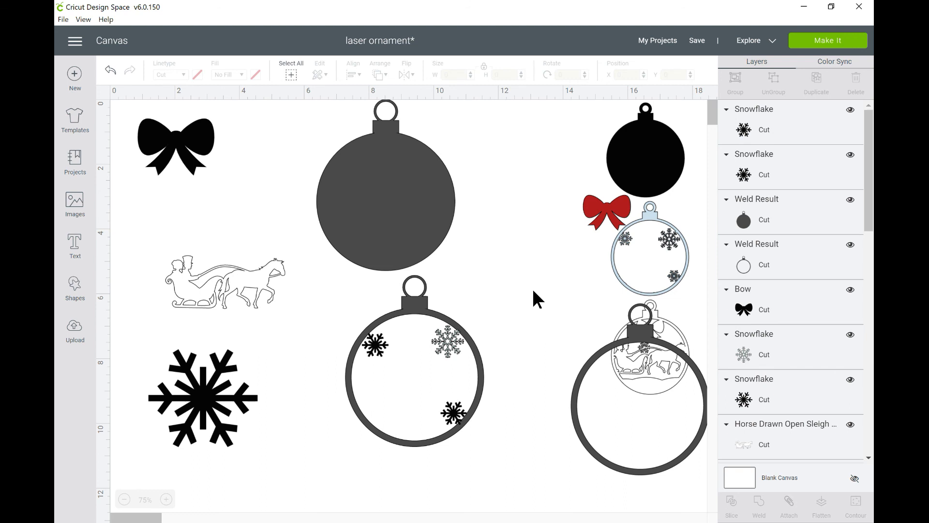
- Move the other hollow frame up off the reference ornament and place the horse-drawn sleigh inside it
left_click(264, 283)
left_click_drag(584, 475, 518, 341)
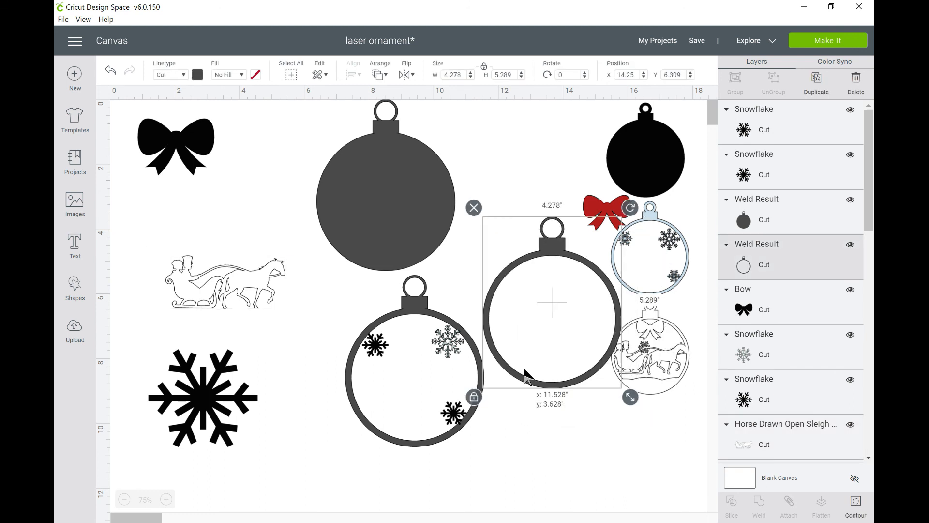
right_click(520, 341)
left_click(227, 291)
left_click_drag(230, 290, 544, 318)
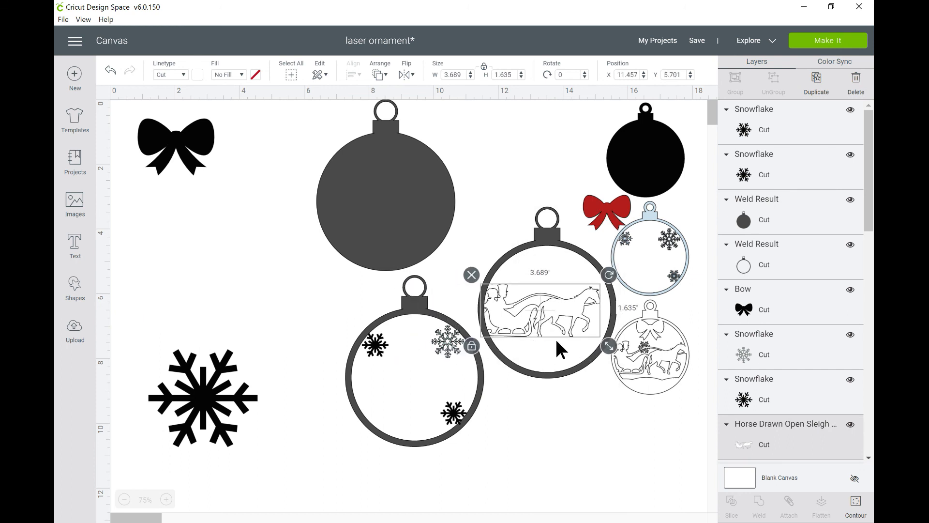
- Enlarge the sleigh to about 4.07 in wide so that it spans the inside of its frame
left_click_drag(609, 347, 622, 358)
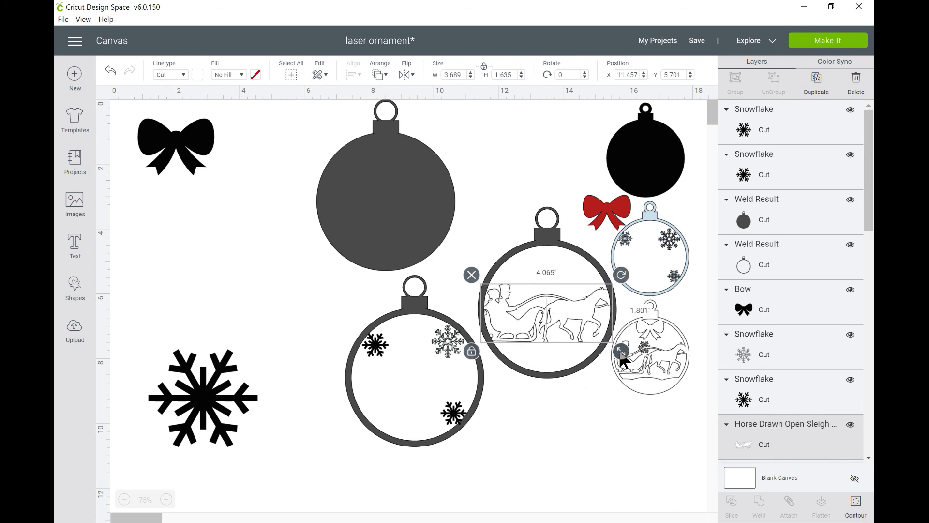
left_click_drag(621, 357, 621, 358)
left_click(591, 430)
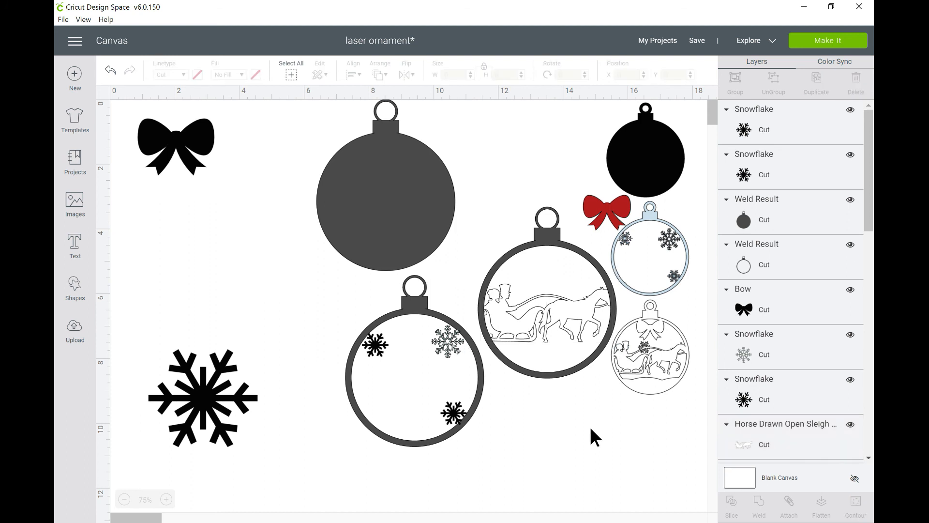
- Send the hollow frame around the sleigh to the back, behind the sleigh
left_click(591, 314)
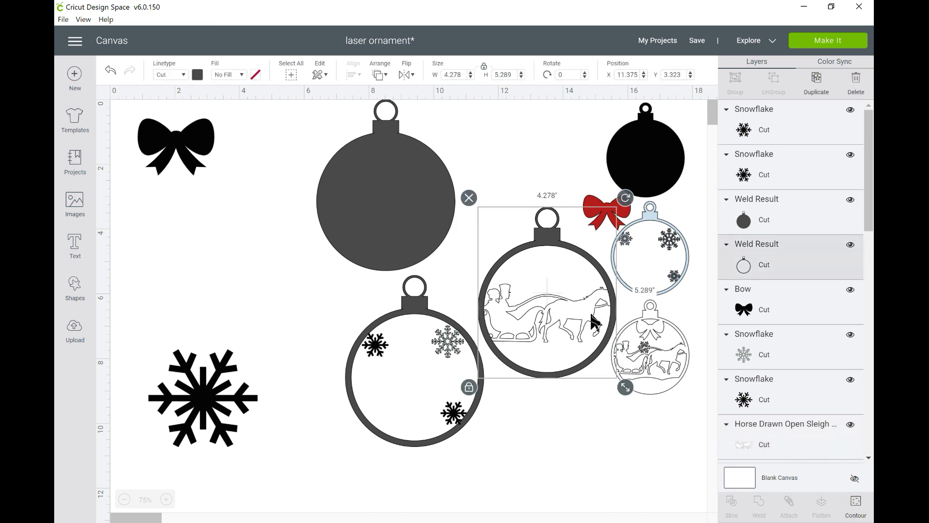
left_click(376, 81)
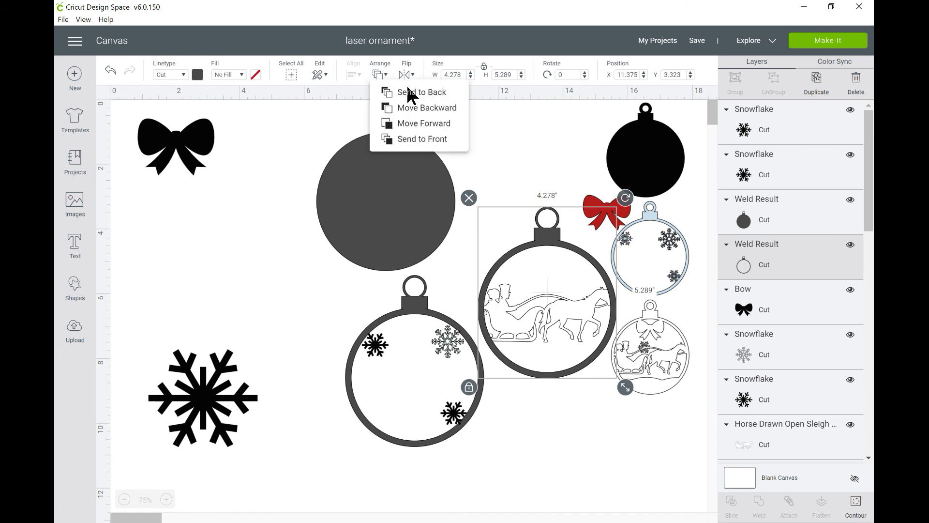
left_click(403, 141)
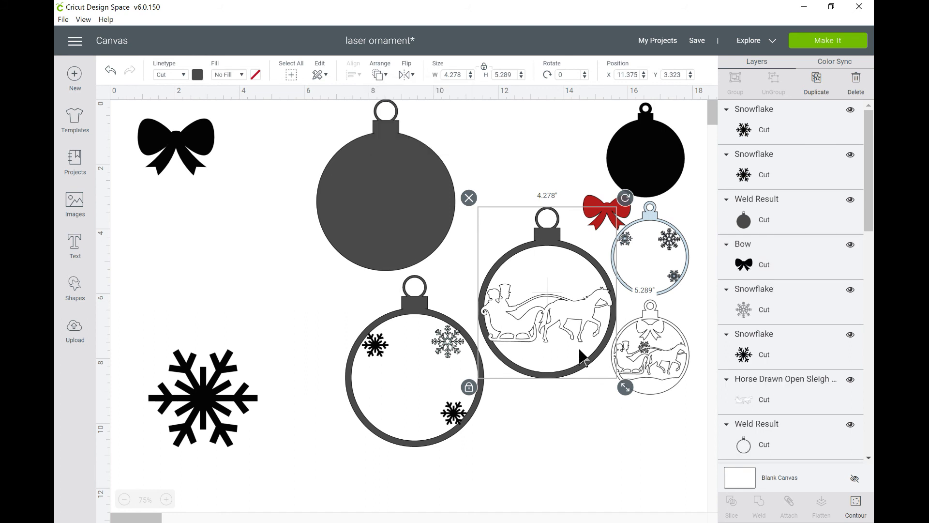
left_click(577, 405)
- Reduce the sleigh slightly to about 4 in wide so its ends overlap the ornament frame
left_click(599, 298)
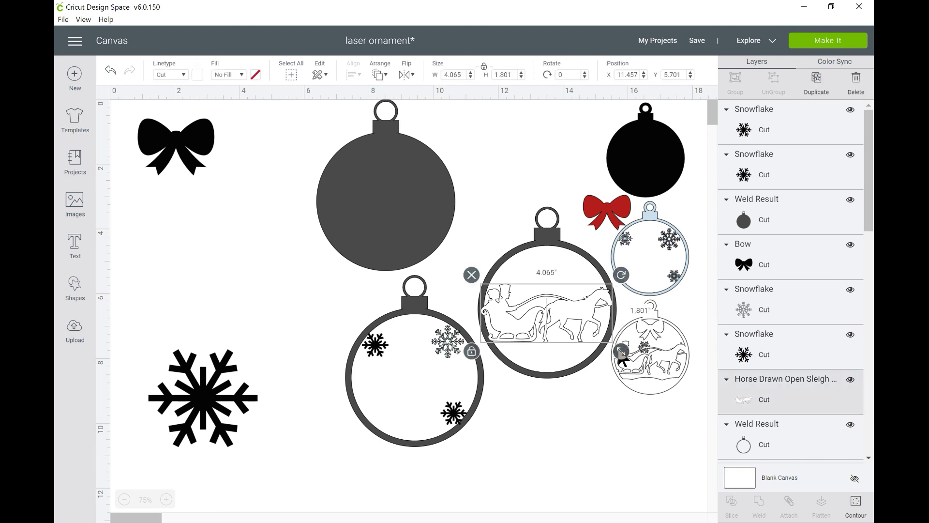
left_click_drag(621, 355, 618, 354)
left_click_drag(617, 354, 618, 355)
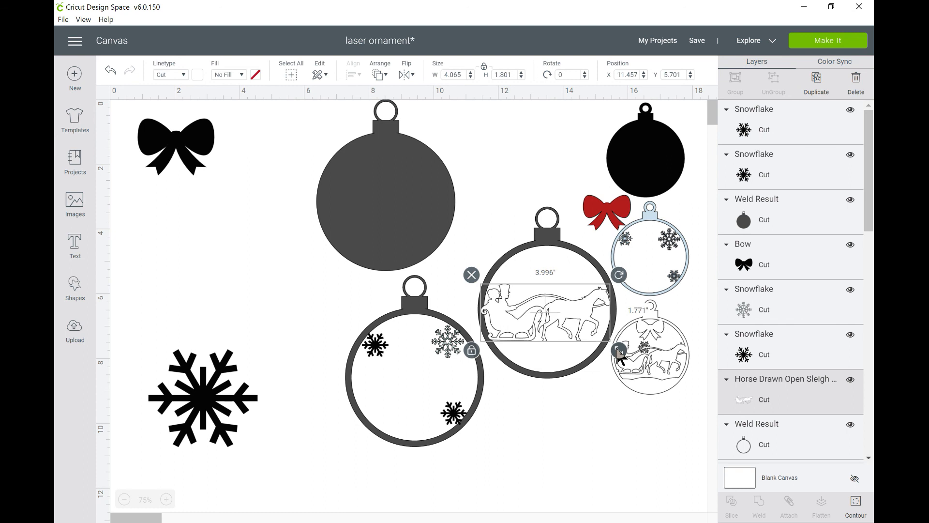
left_click_drag(619, 355, 619, 355)
right_click(618, 355)
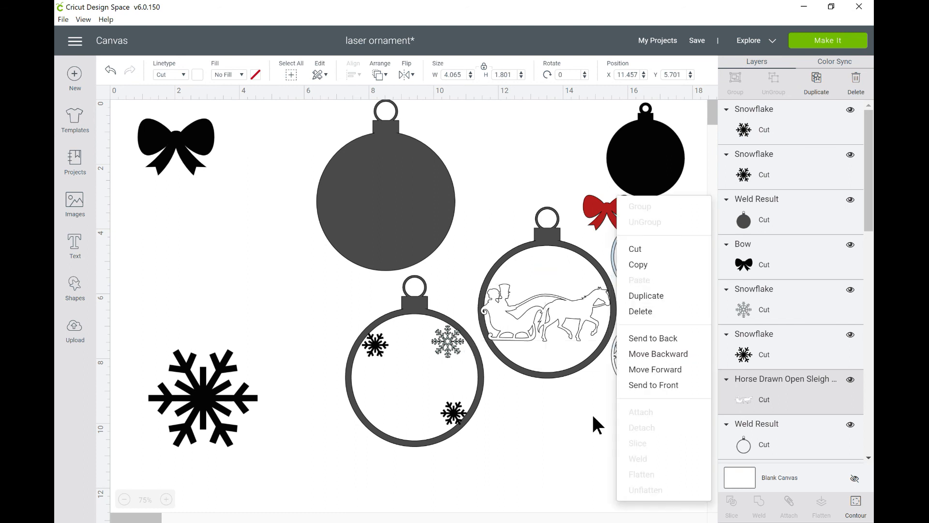
left_click(588, 423)
- Shrink the remaining large black snowflake to about 0.65 by 0.58 in and place it on the reins between sleigh and horse
left_click(221, 406)
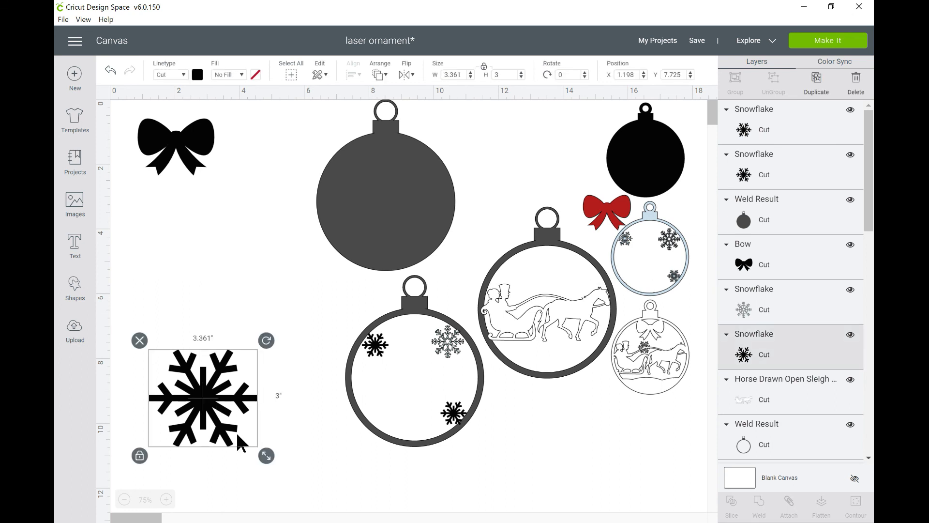
left_click_drag(263, 452, 547, 308)
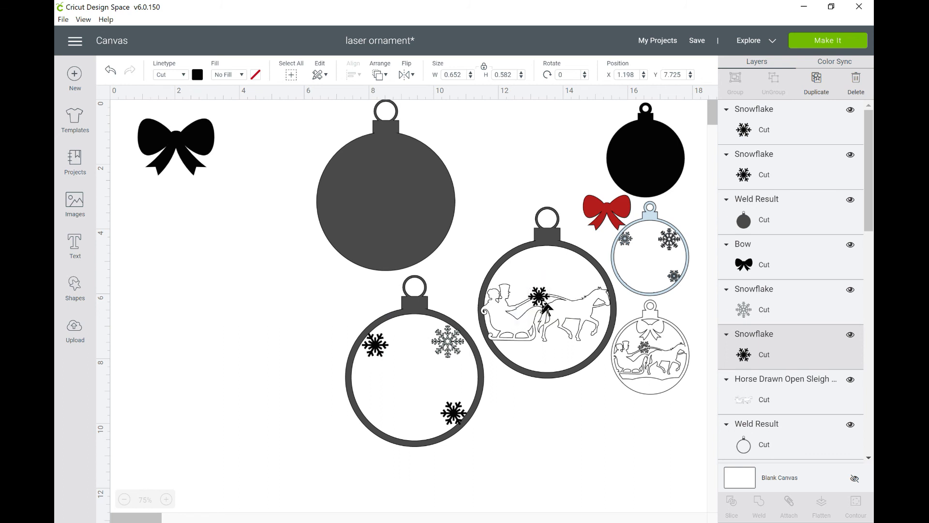
left_click(546, 426)
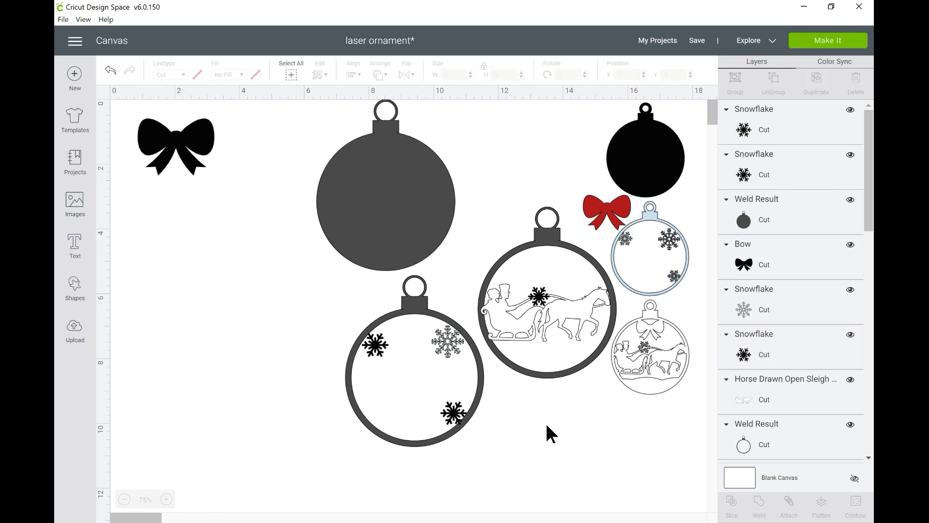
- Group the lower hollow frame with its three snowflakes and place the group over the sleigh ornament
left_click_drag(290, 309, 463, 417)
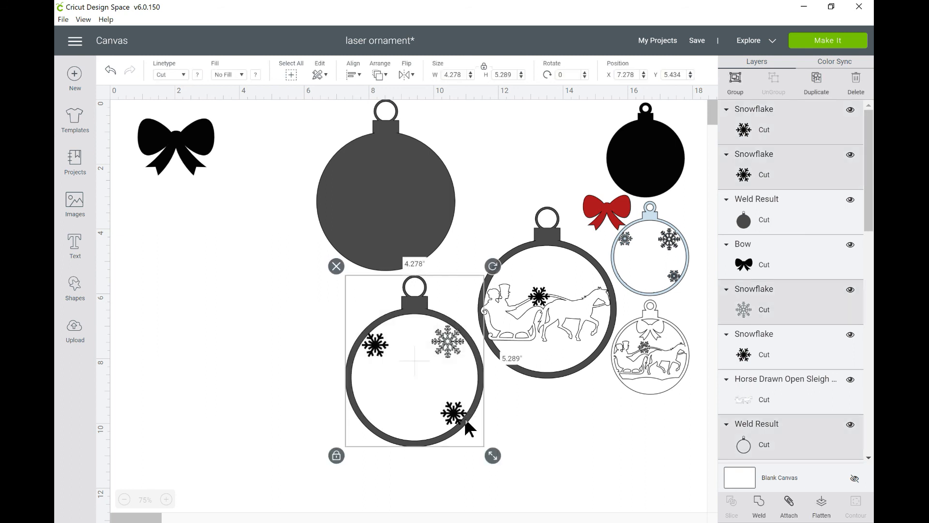
left_click(730, 94)
left_click_drag(453, 416, 588, 353)
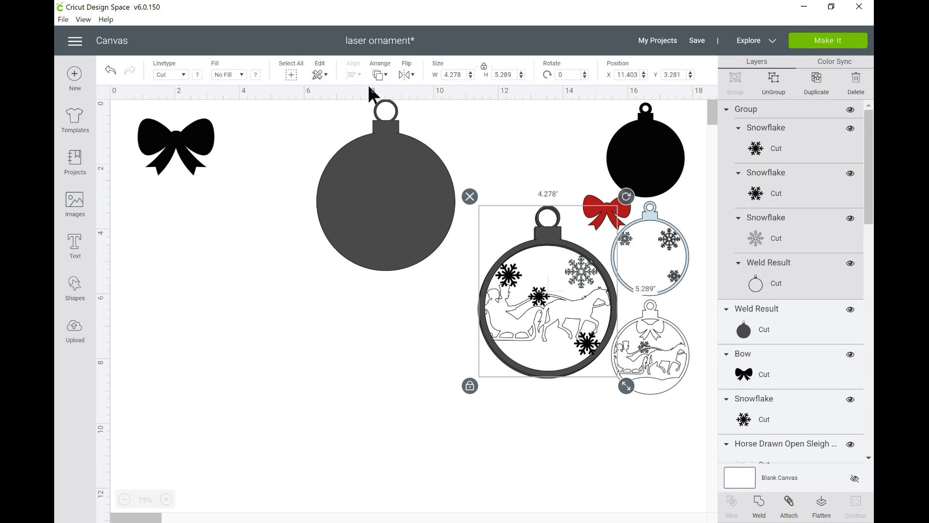
- Send the snowflake frame group to the back, behind the sleigh ornament
left_click(380, 74)
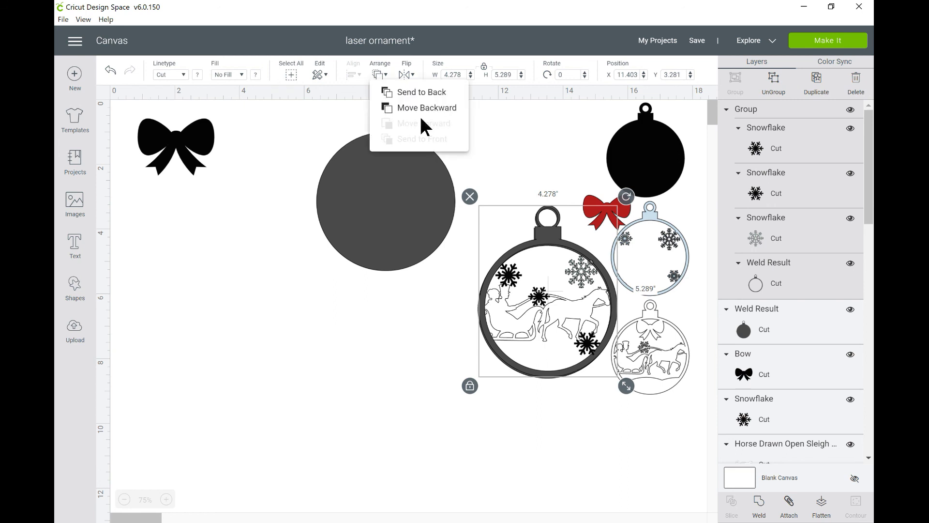
left_click(441, 94)
left_click(549, 425)
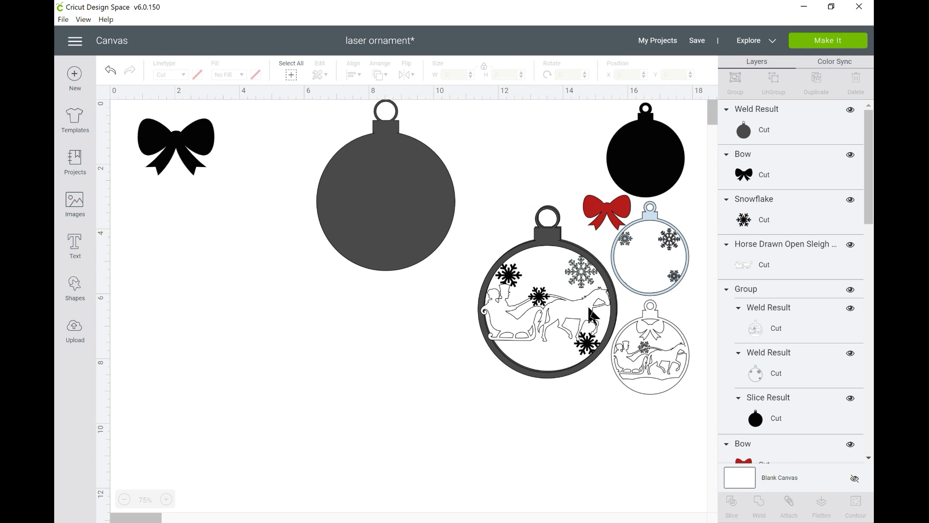
- Place the solid dark grey ornament backing over the stacked frames and send it to the back
left_click(651, 166)
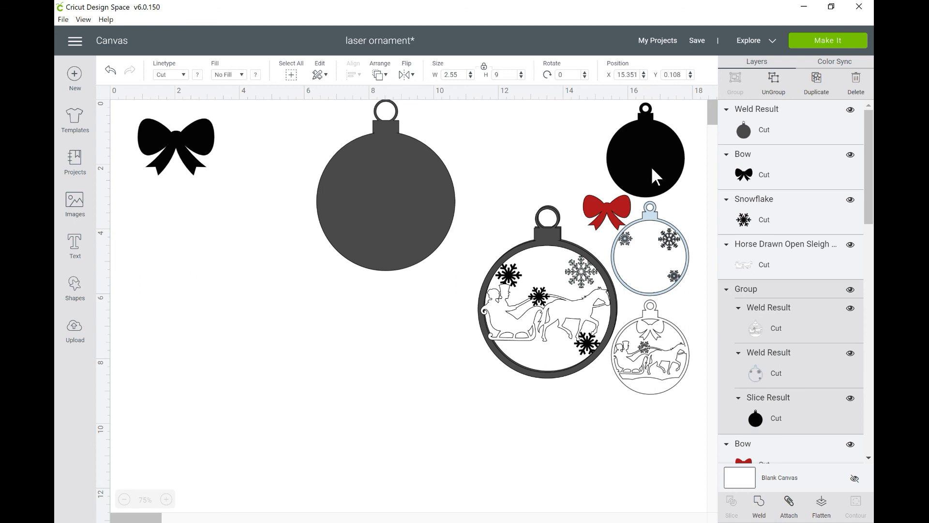
left_click(373, 208)
left_click_drag(374, 209, 537, 322)
left_click(380, 74)
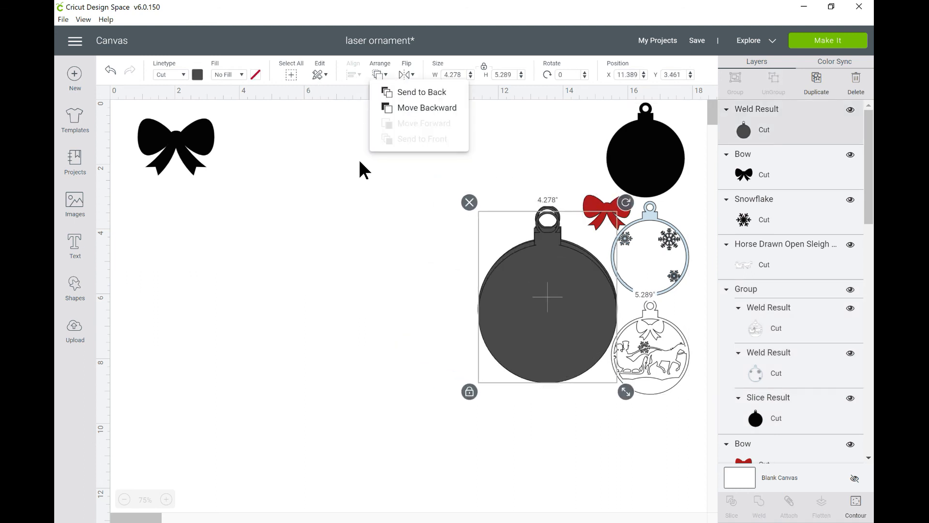
left_click(422, 93)
left_click(423, 298)
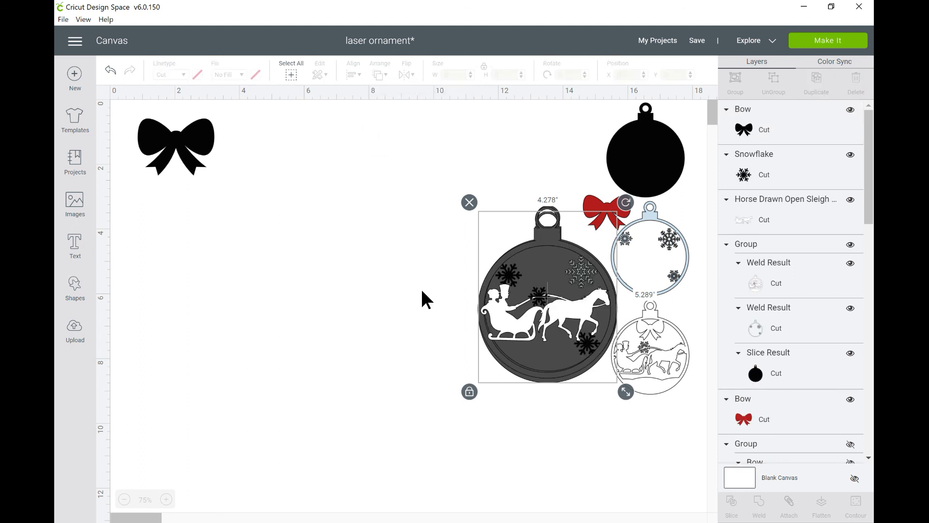
- Recolour the solid ornament backing behind the frames to white
left_click(781, 366)
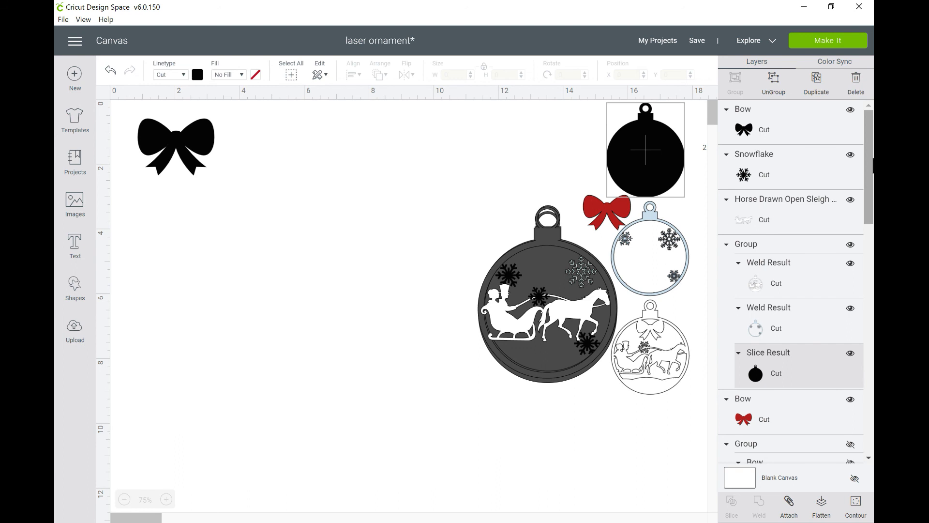
scroll(868, 175, "down", 10)
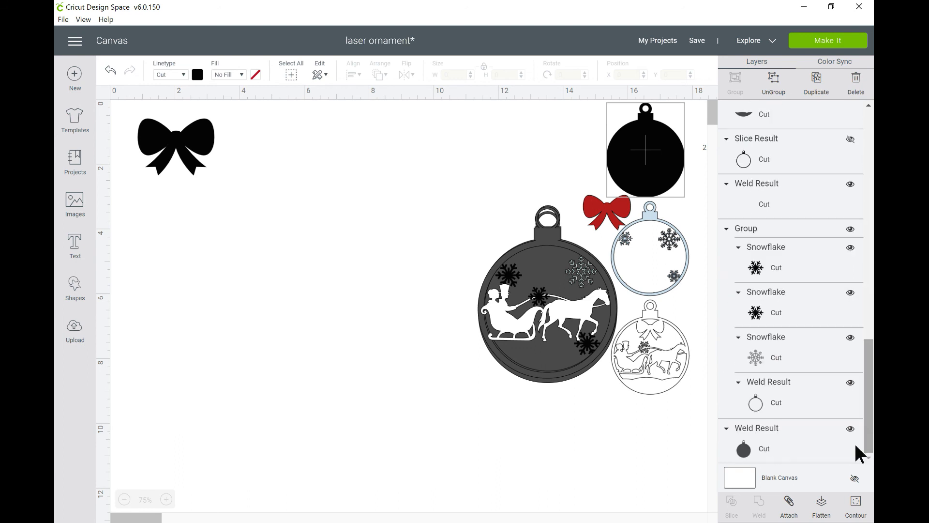
left_click(814, 441)
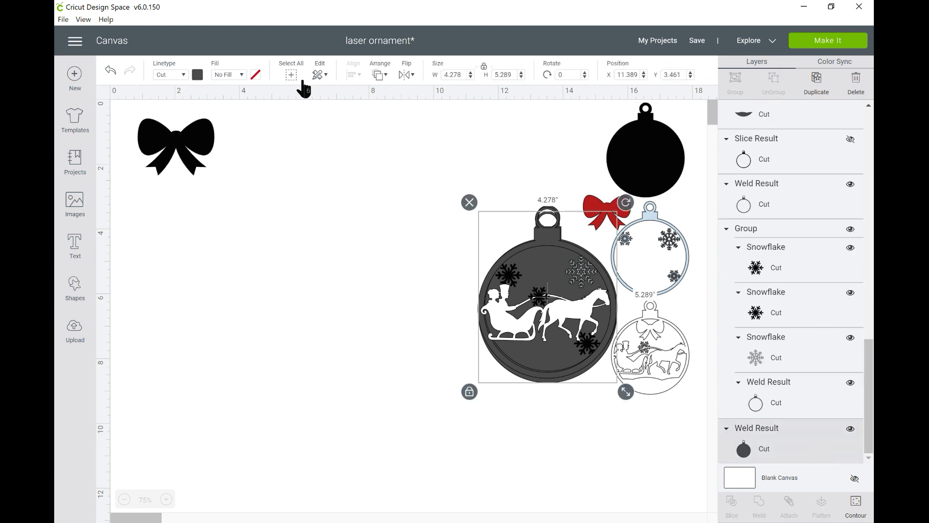
left_click(198, 75)
left_click(210, 190)
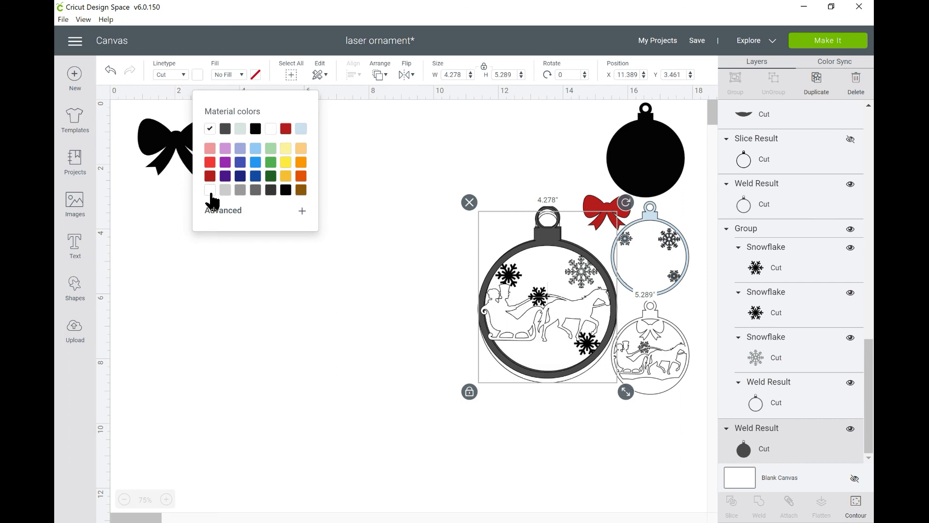
left_click(376, 285)
- Group the sleigh, its small snowflake and frame, and spread the sleigh ornament, snowflake frame and solid backing apart on the canvas
left_click_drag(455, 213, 350, 359)
left_click(473, 303)
key("ctrl+z")
key("ctrl+z")
key("ctrl+z")
key("ctrl+z")
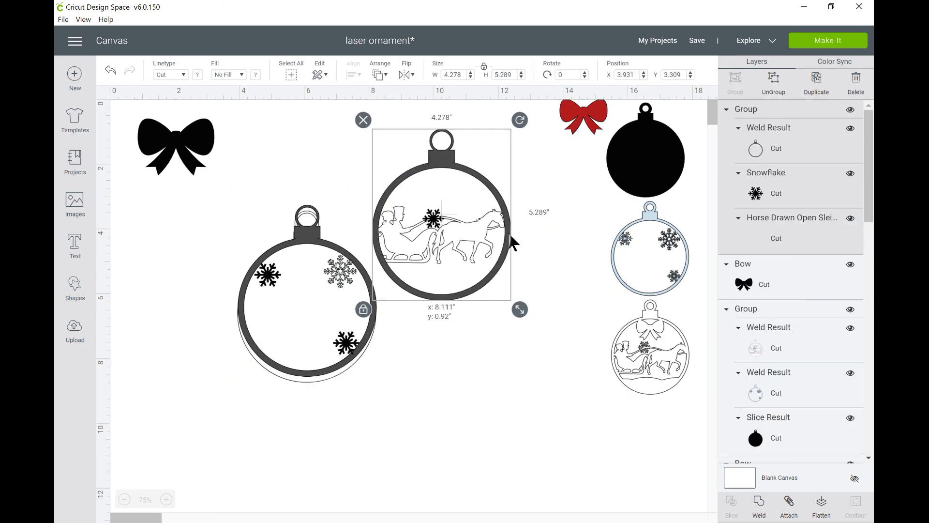
left_click_drag(352, 314, 499, 433)
left_click(319, 366)
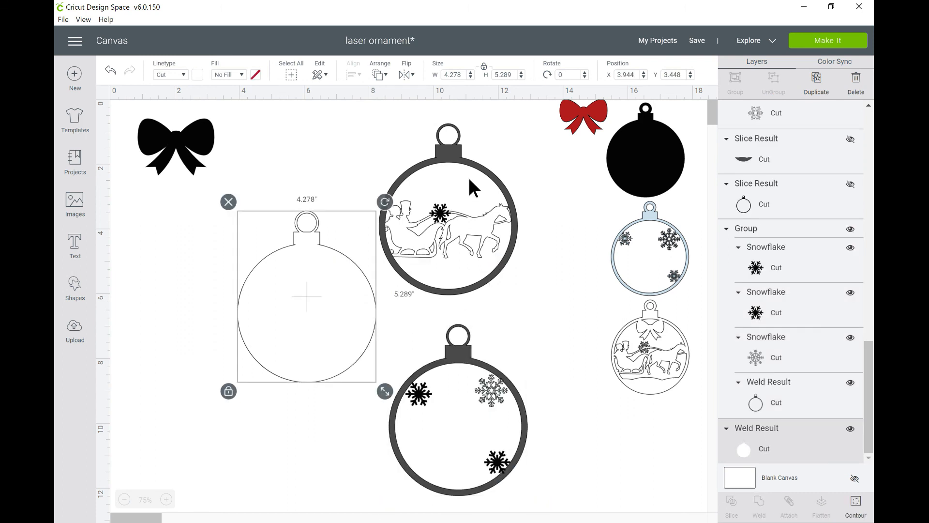
- Compare the width and height of the snowflake frame, sleigh frame and solid backing
left_click(567, 210)
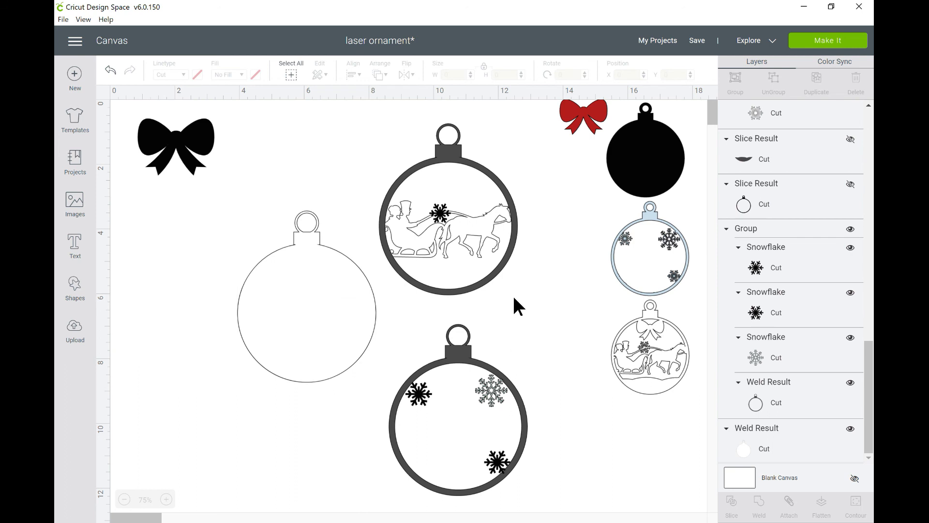
left_click(464, 350)
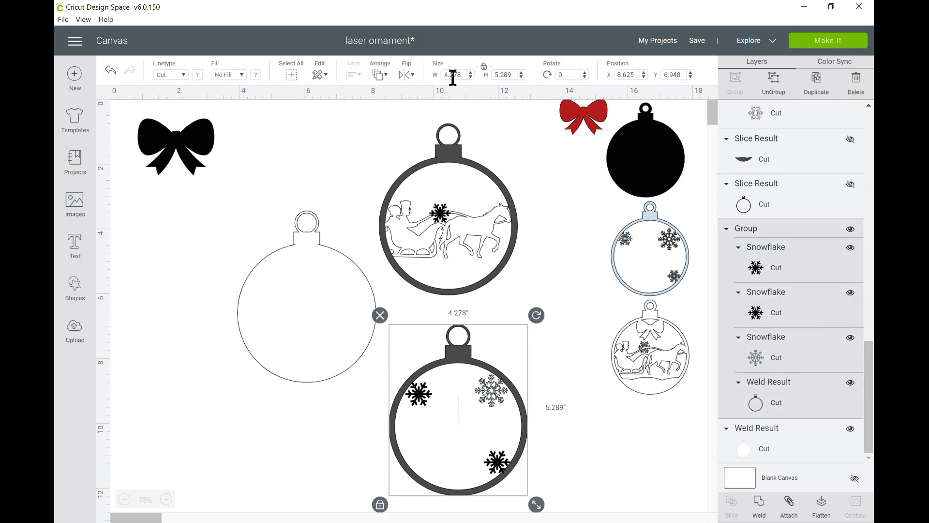
left_click(450, 158)
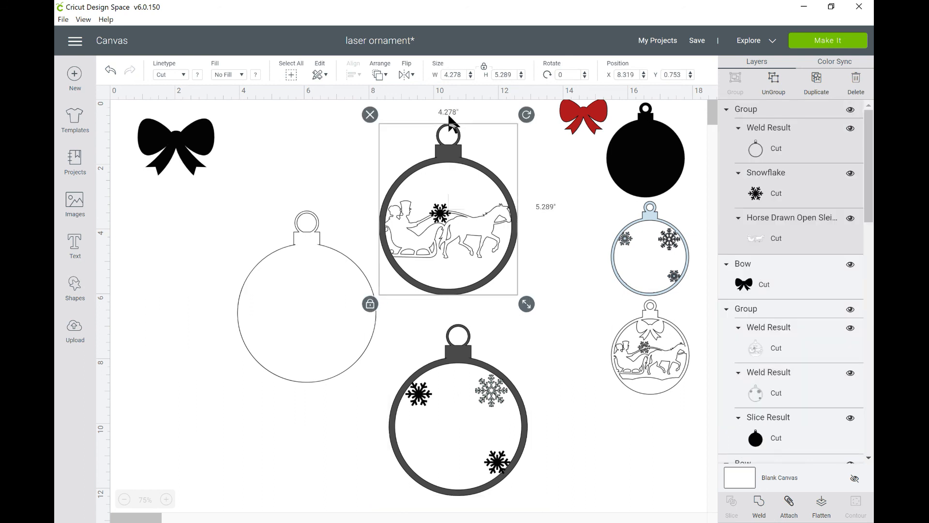
left_click(311, 239)
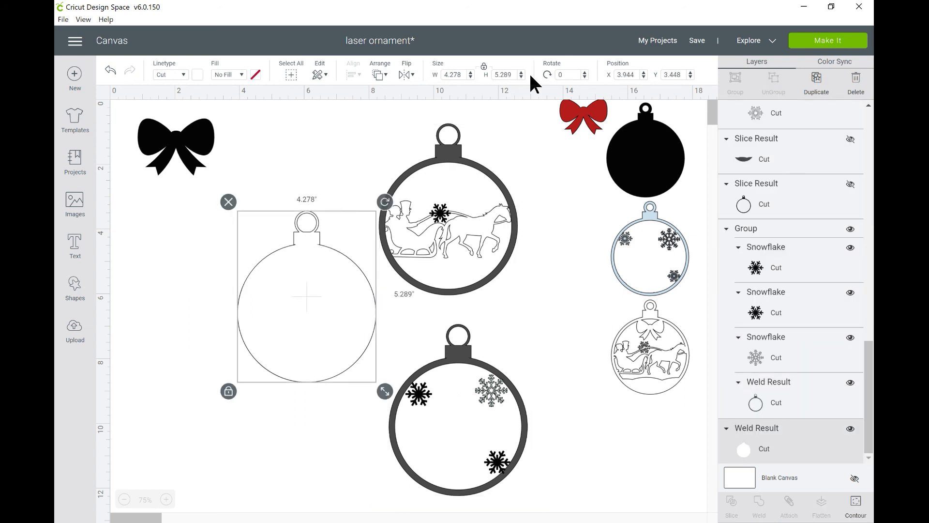
- Weld the sleigh frame group into one piece and the snowflake frame group into another
left_click(513, 152)
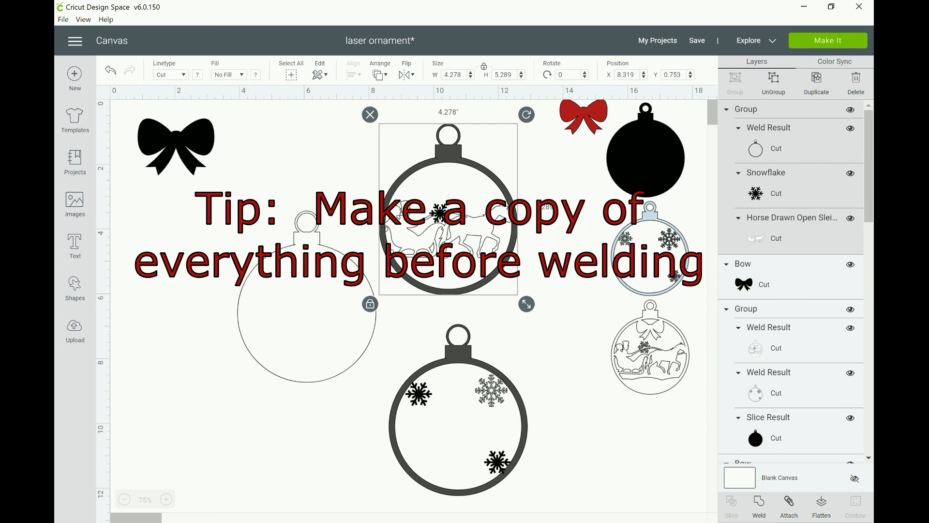
left_click(590, 421)
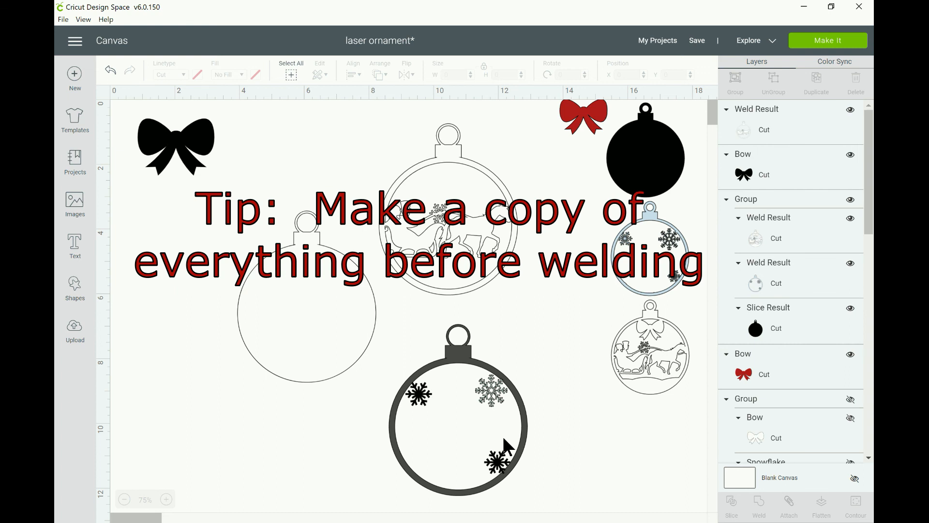
left_click(502, 435)
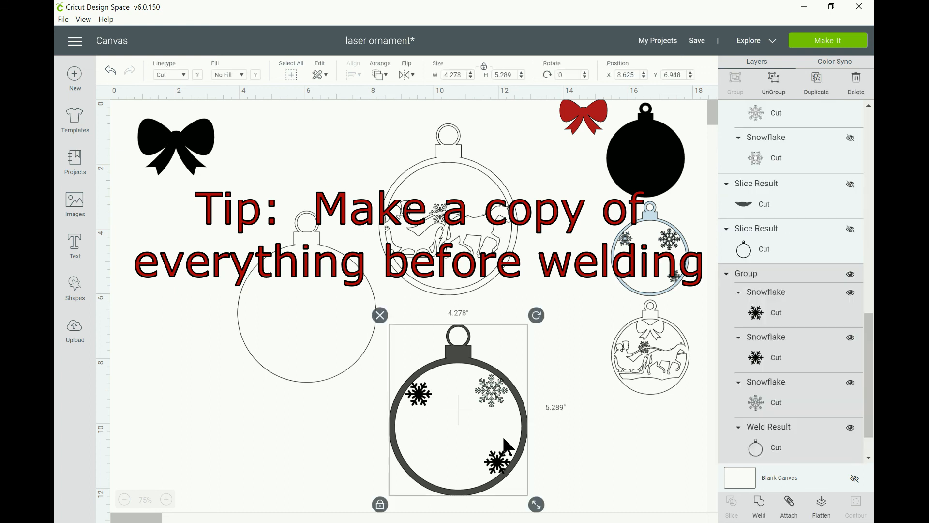
left_click(764, 506)
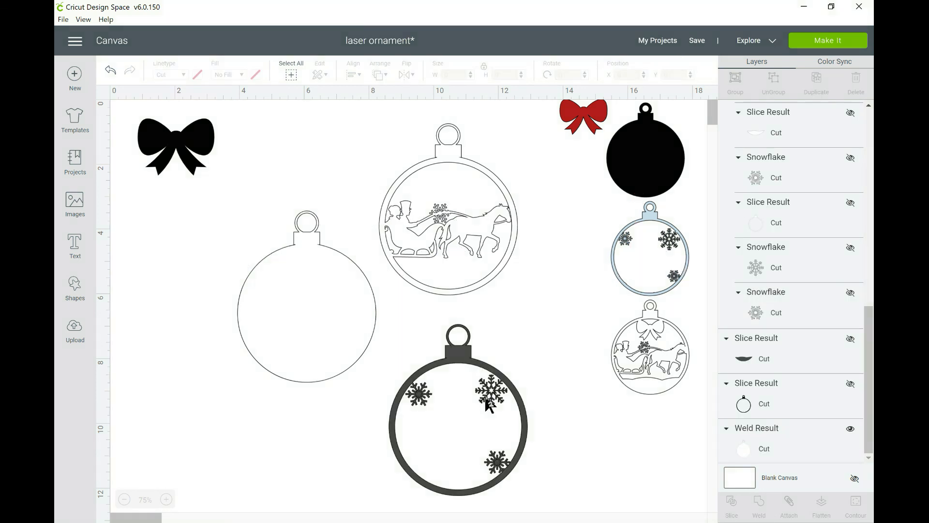
left_click_drag(488, 404, 496, 390)
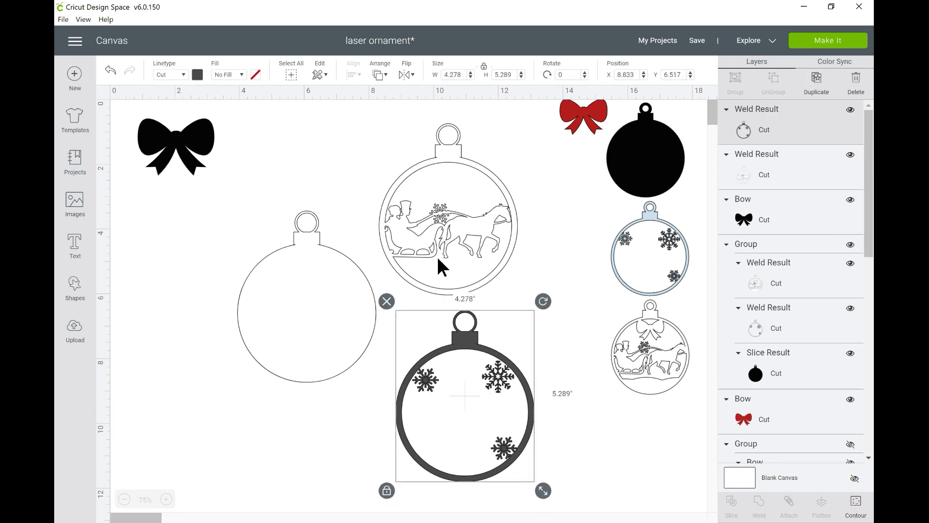
left_click(284, 311)
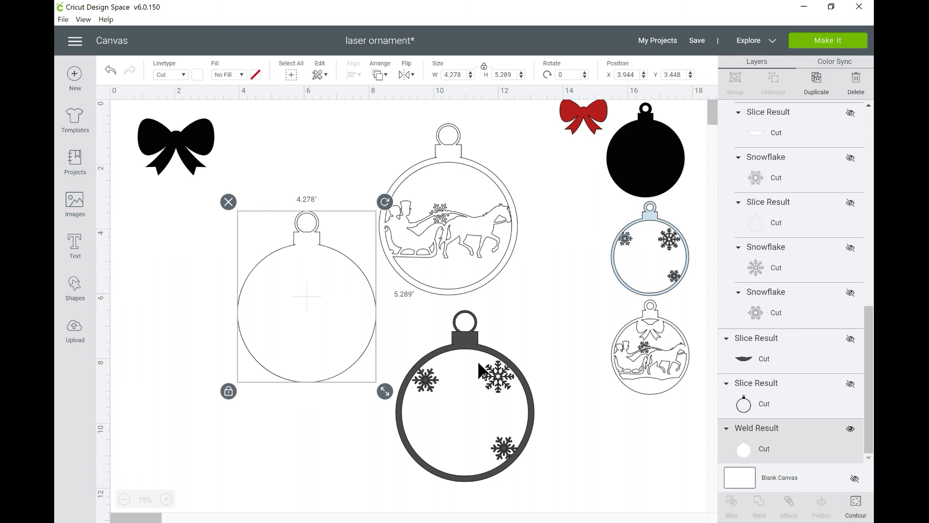
- Recolour the large black bow to dark red and shrink it to about 1.25 by 0.92 in
left_click(177, 143)
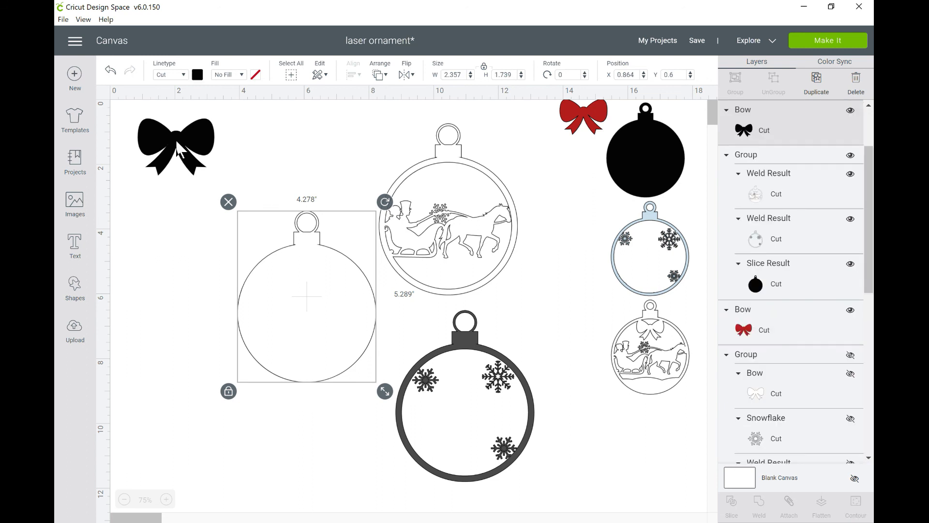
left_click(197, 75)
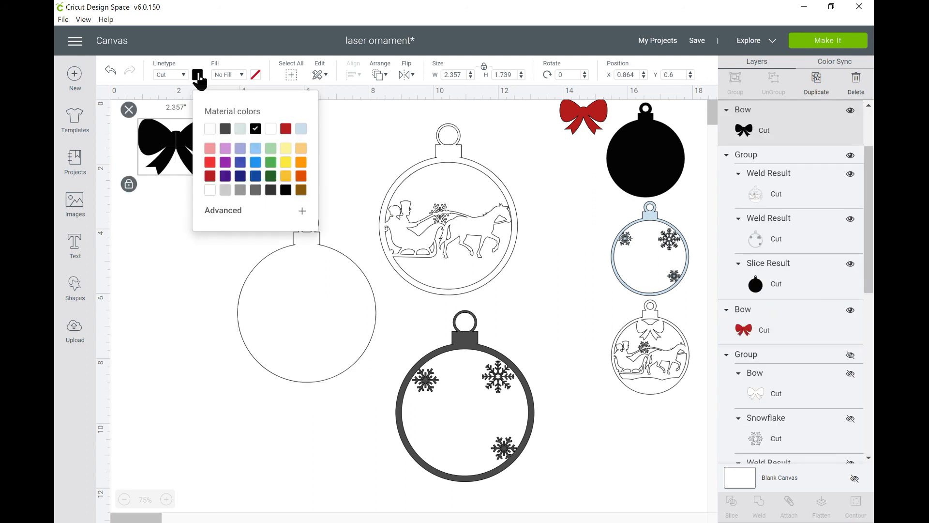
left_click(271, 129)
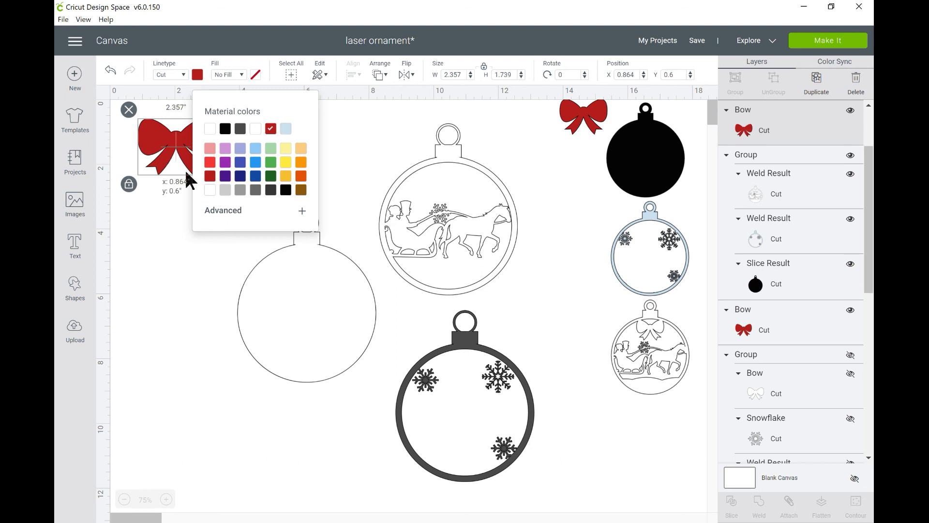
left_click(185, 168)
left_click_drag(222, 182, 190, 168)
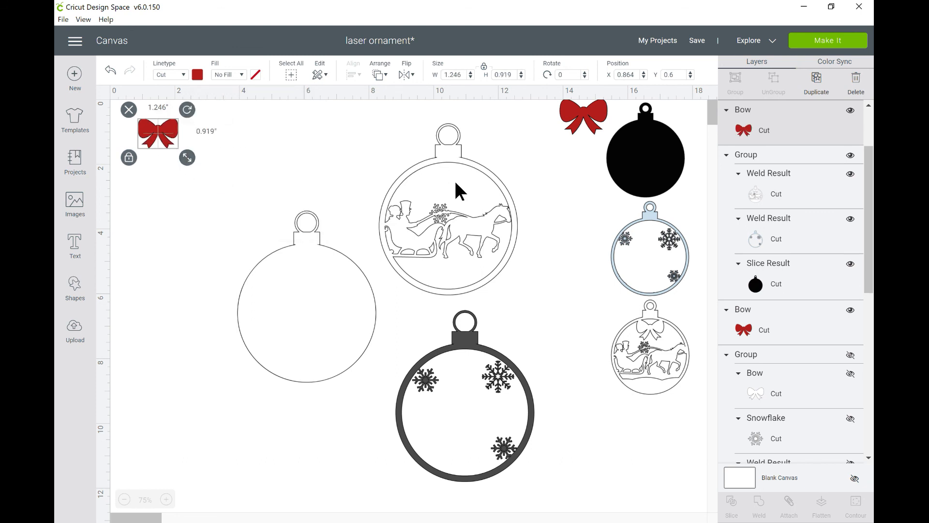
- Place the small red bow inside the sleigh ornament just below its cap, bring it to the front and enlarge it to about 1.34 by 0.99 in
left_click_drag(159, 133, 452, 177)
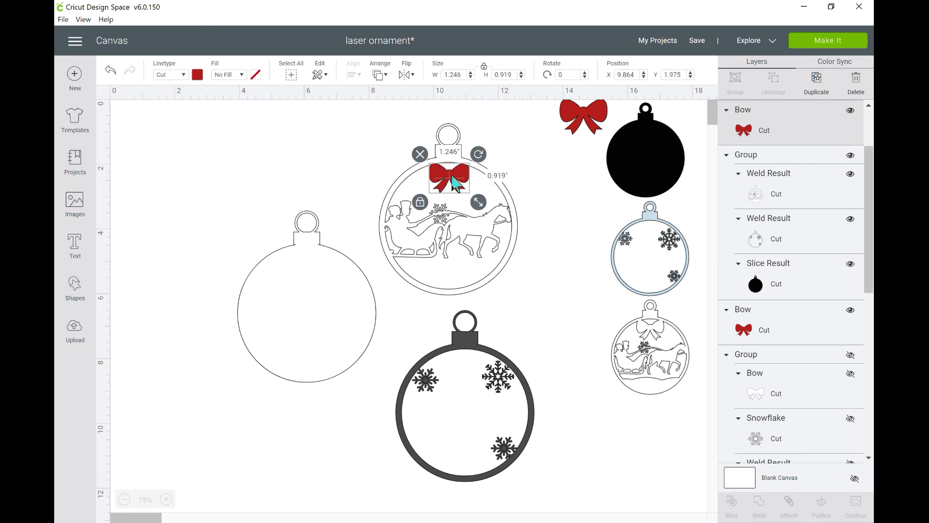
left_click(521, 167)
left_click(473, 199)
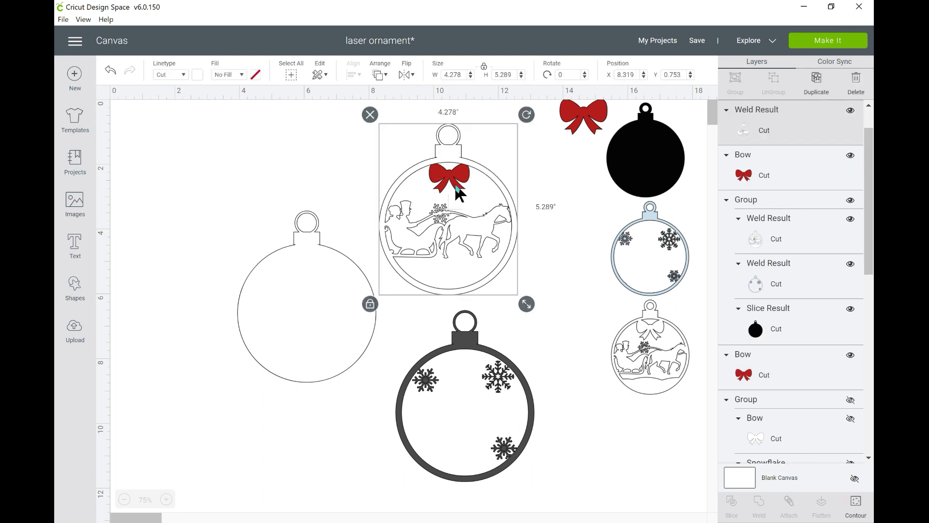
left_click(758, 176)
left_click(380, 74)
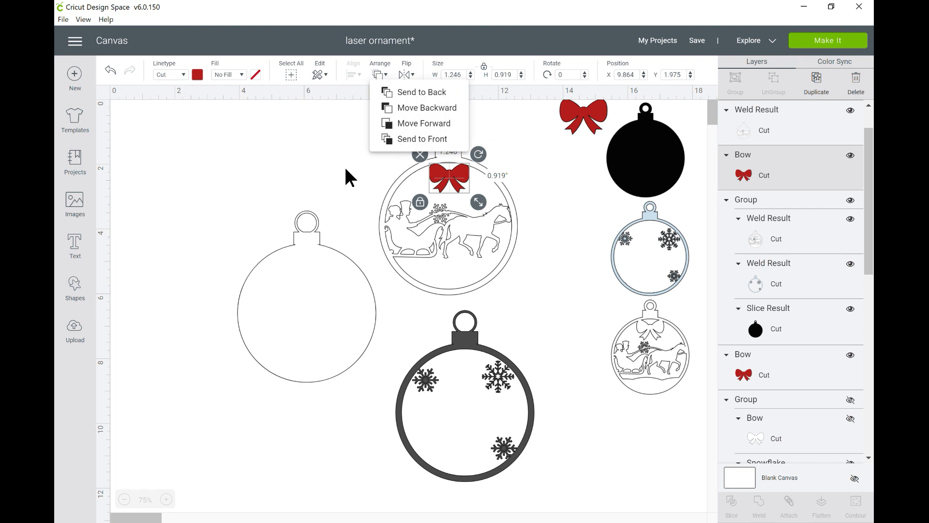
left_click(396, 139)
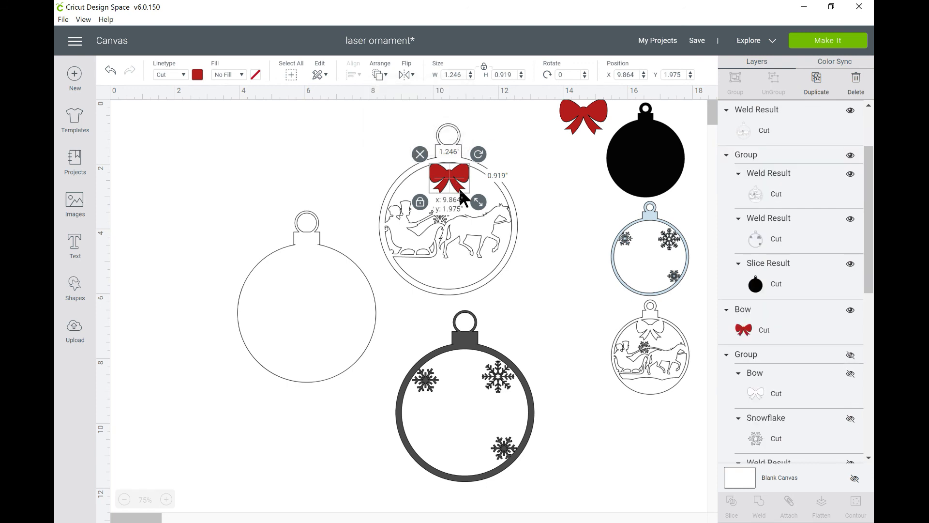
left_click_drag(478, 202, 453, 182)
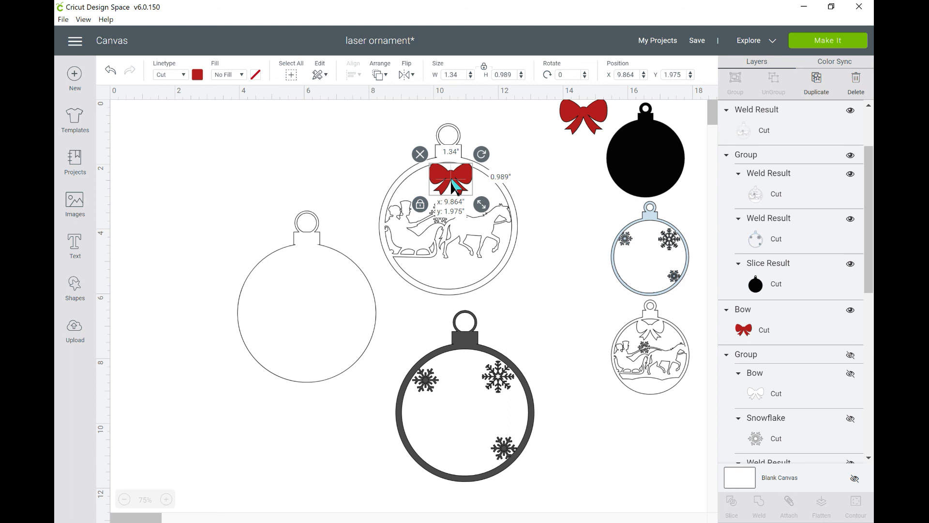
- Center the bow horizontally on the sleigh ornament and weld the two into one piece
left_click(375, 133)
left_click_drag(338, 151, 481, 175)
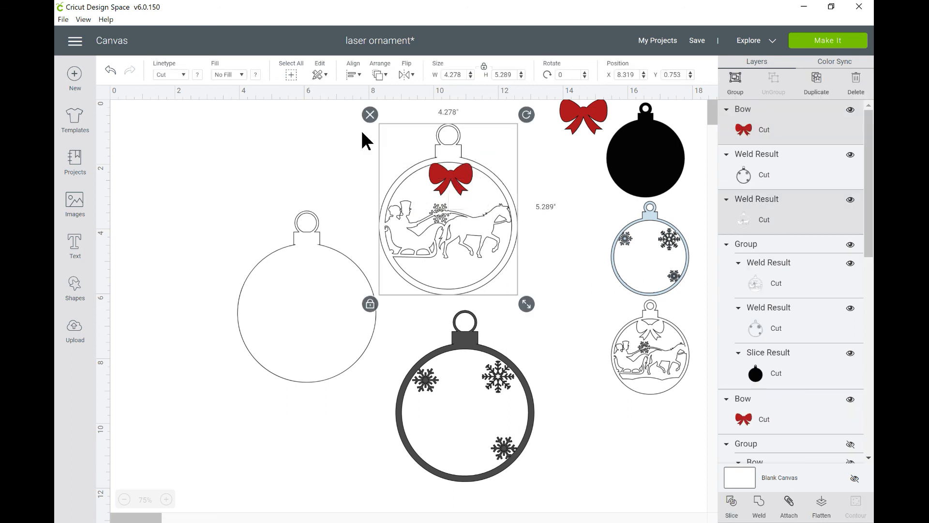
left_click(356, 78)
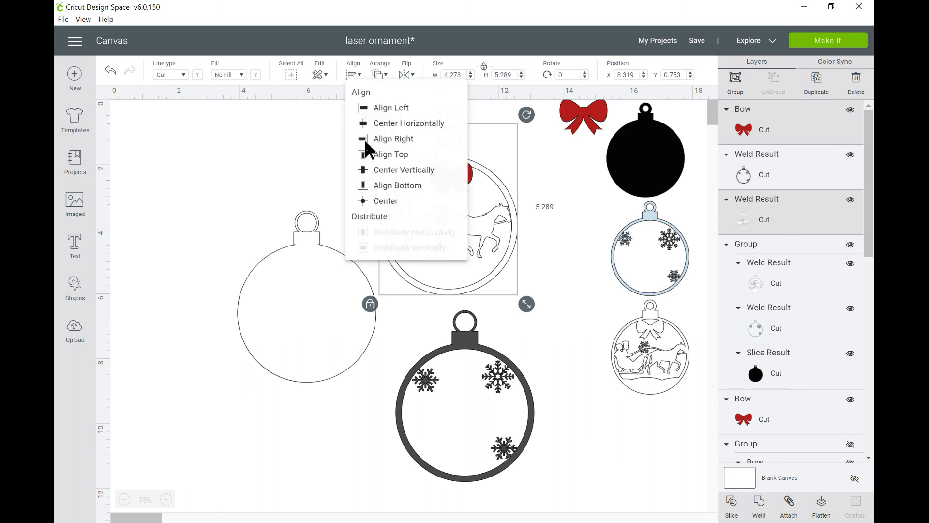
left_click(409, 124)
left_click(573, 231)
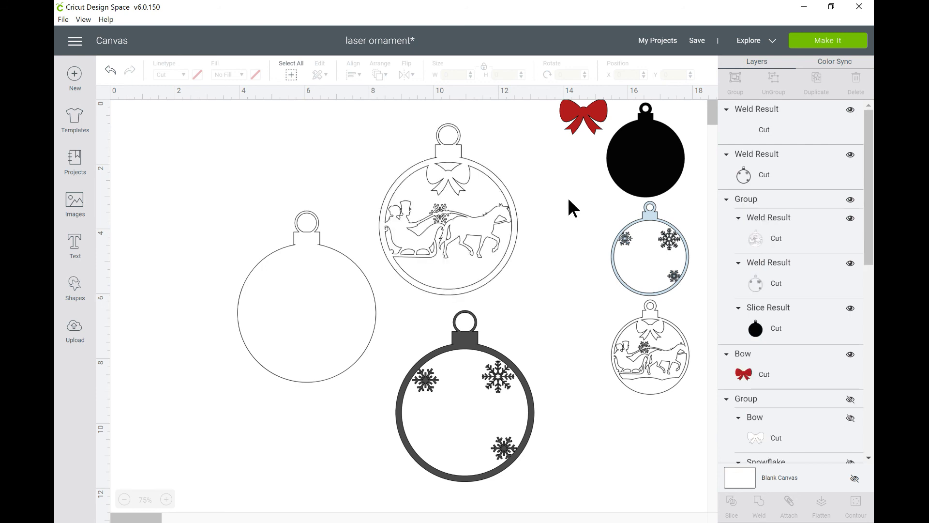
- Add three circles to the canvas
left_click(514, 198)
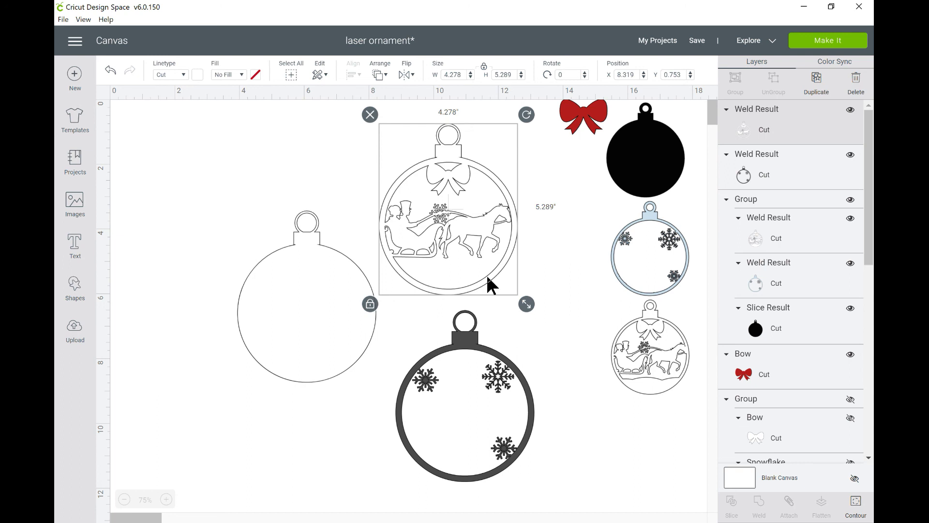
left_click(74, 296)
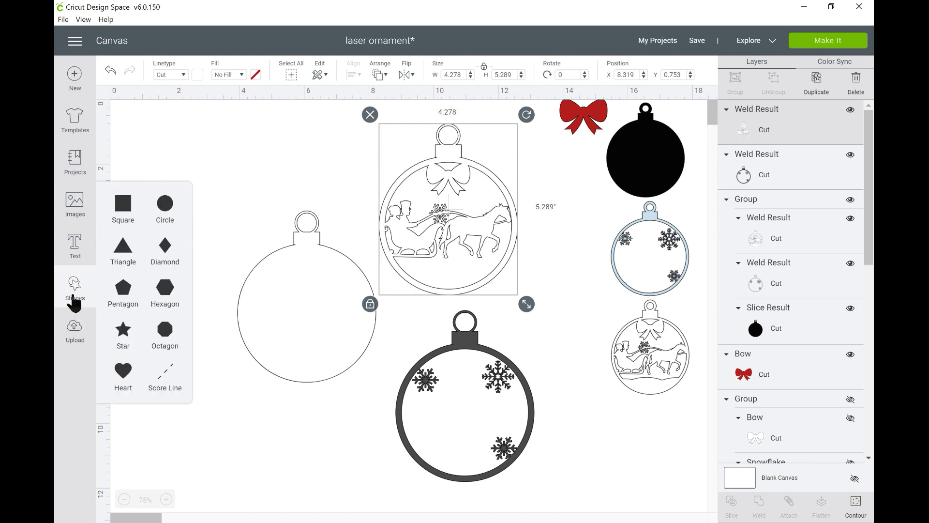
left_click(165, 218)
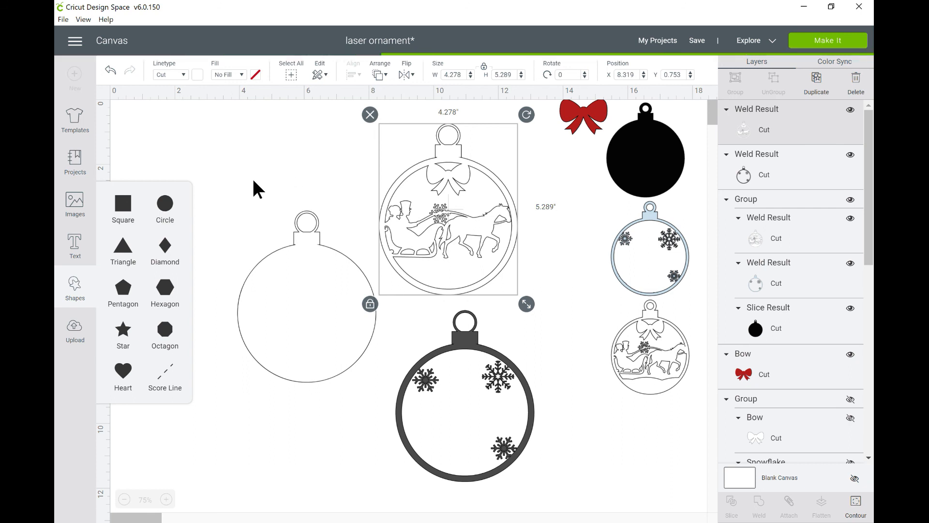
left_click(806, 89)
left_click(805, 90)
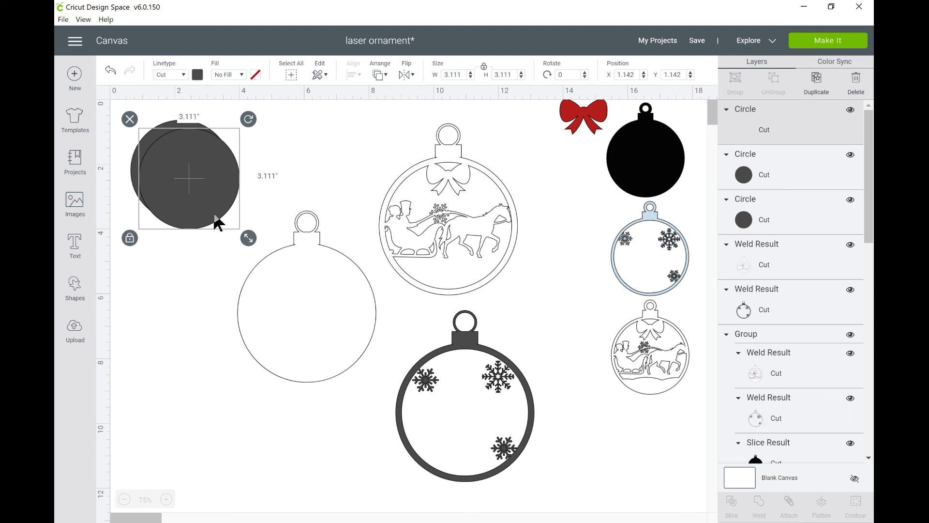
- Stretch the three circles into wide ovals, the last about 6.32 by 3.61 in, and overlap them in a row
left_click_drag(215, 214, 232, 337)
left_click(158, 369)
left_click_drag(275, 368, 354, 382)
left_click(201, 185)
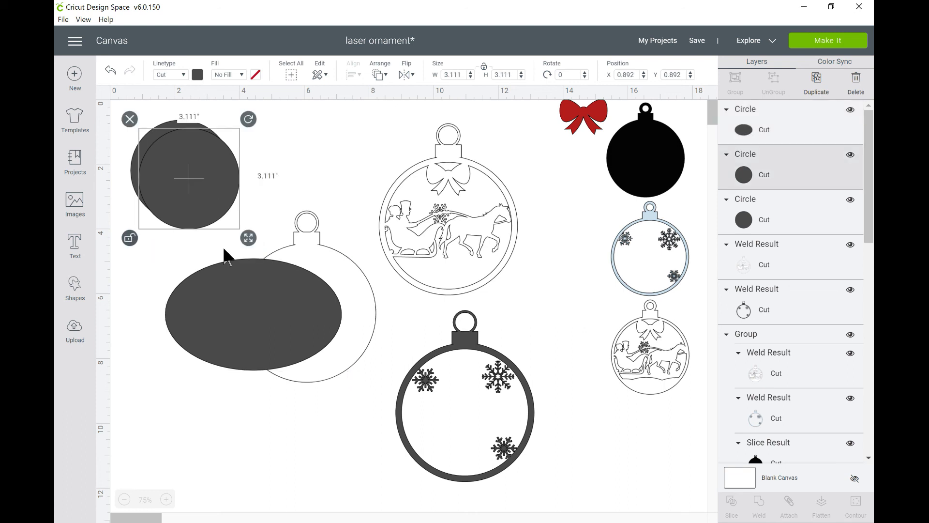
left_click_drag(249, 237, 348, 252)
left_click_drag(270, 234, 354, 357)
left_click(208, 184)
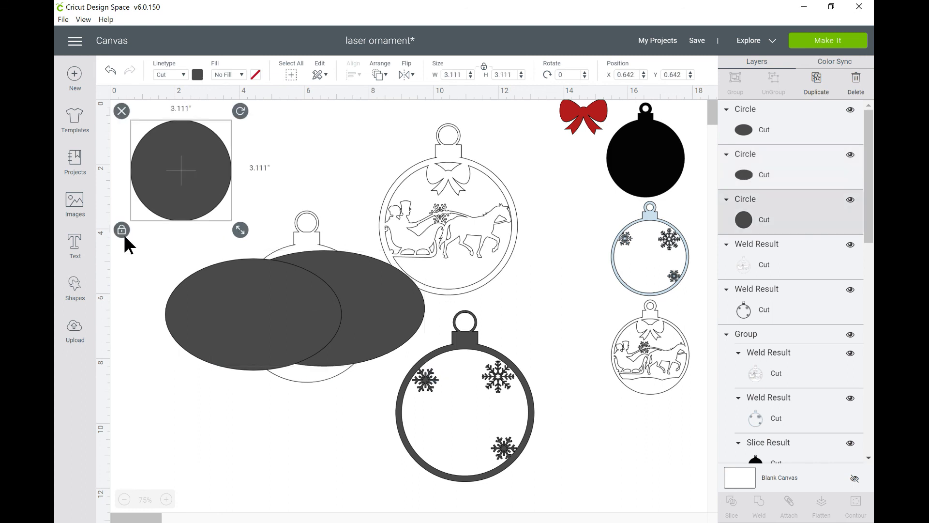
left_click_drag(240, 230, 351, 249)
left_click_drag(293, 202, 467, 330)
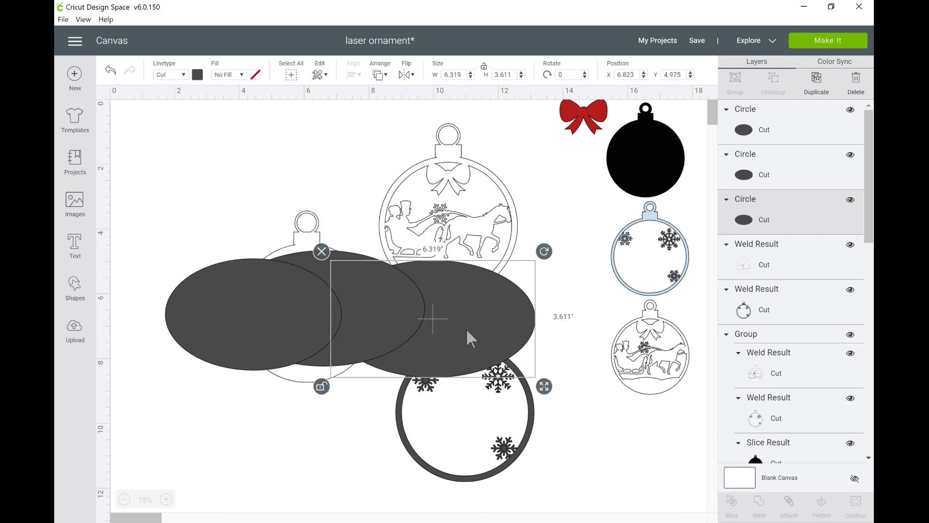
- Weld the three overlapping ovals into one snow mound and shrink it to about 7.06 by 2.42 in
left_click(289, 281, "shift")
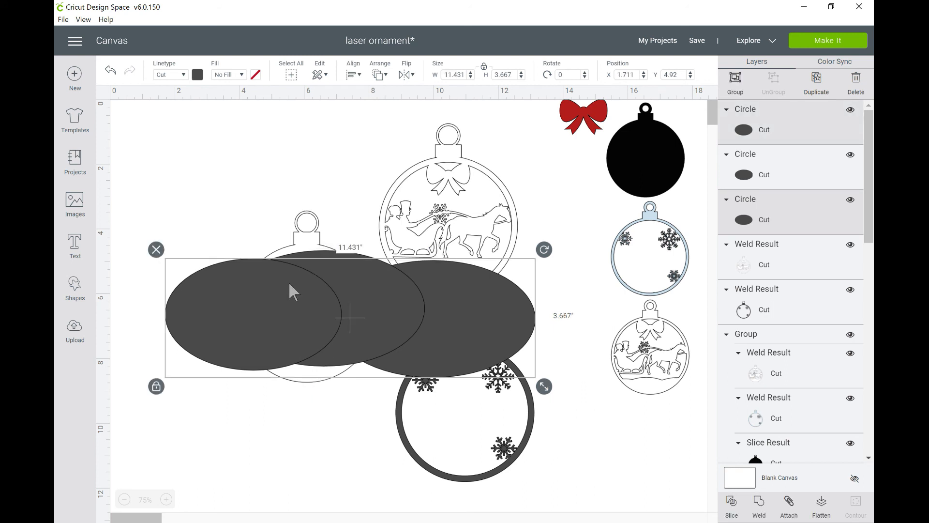
left_click(303, 261, "shift")
key("Delete")
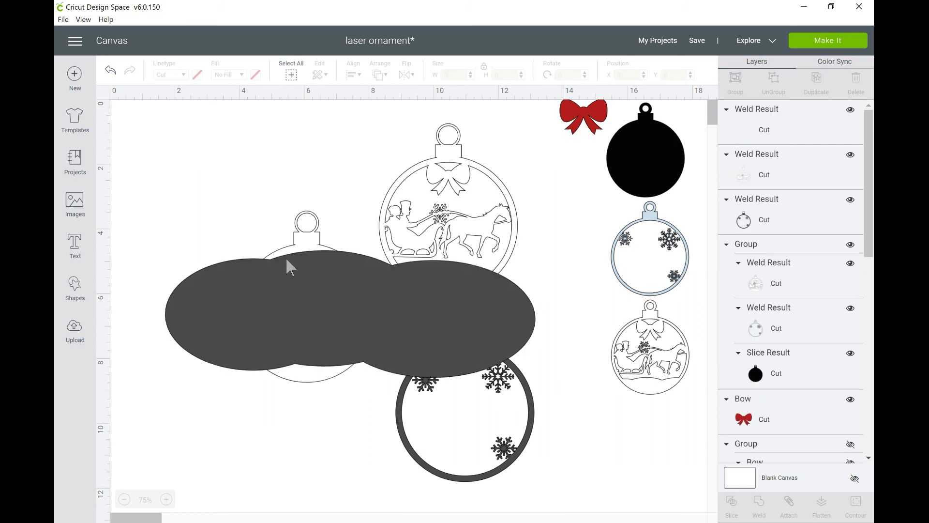
left_click_drag(549, 390, 408, 335)
left_click_drag(366, 280, 371, 201)
- Duplicate the snowflake frame, place the copy in the free area beside it, and move the blank backing ornament out of the way
left_click(449, 425)
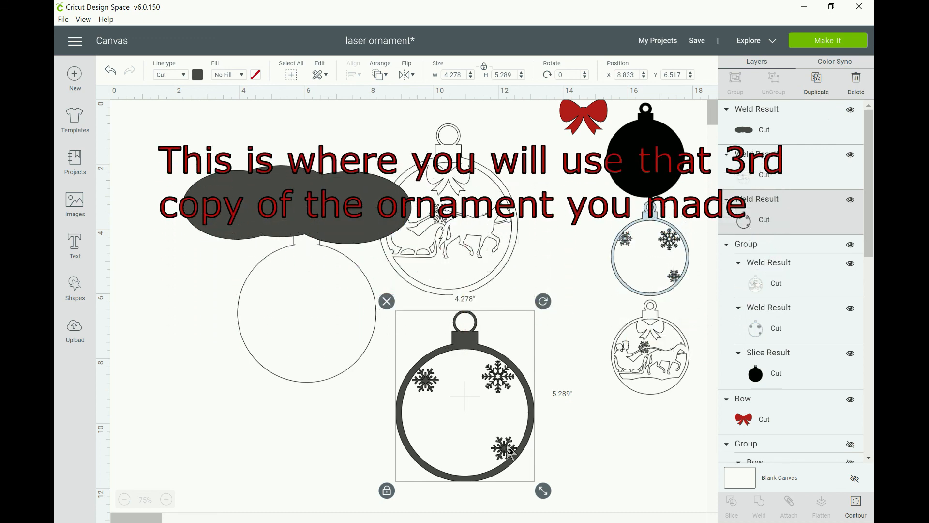
key("ctrl+d")
left_click_drag(471, 438, 249, 403)
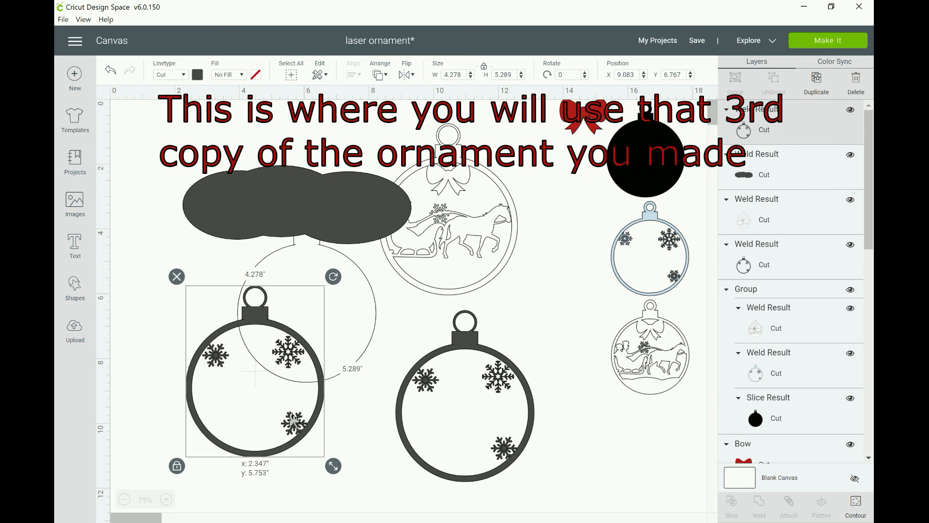
left_click(365, 318)
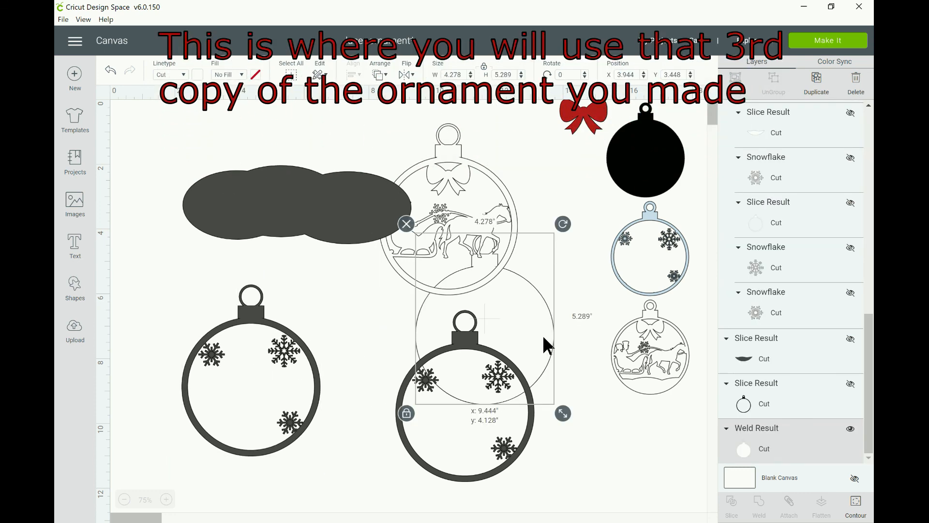
- Position the snow mound over the lower part of the duplicated snowflake frame and slice the two shapes
left_click_drag(336, 195, 291, 435)
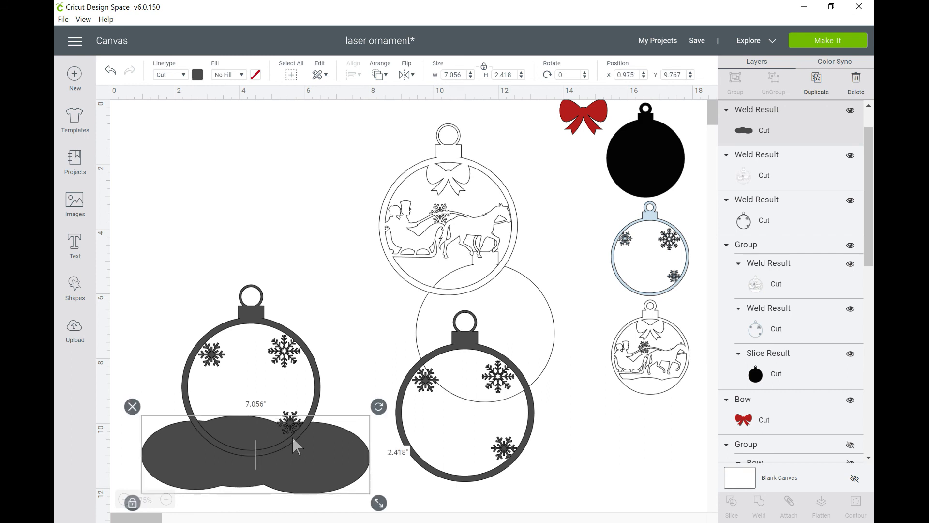
left_click(301, 382, "shift")
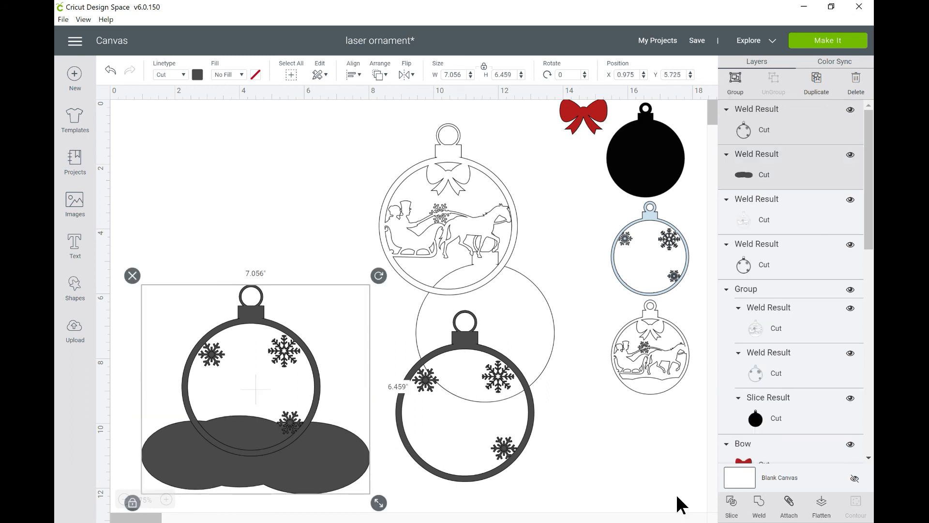
left_click(533, 492)
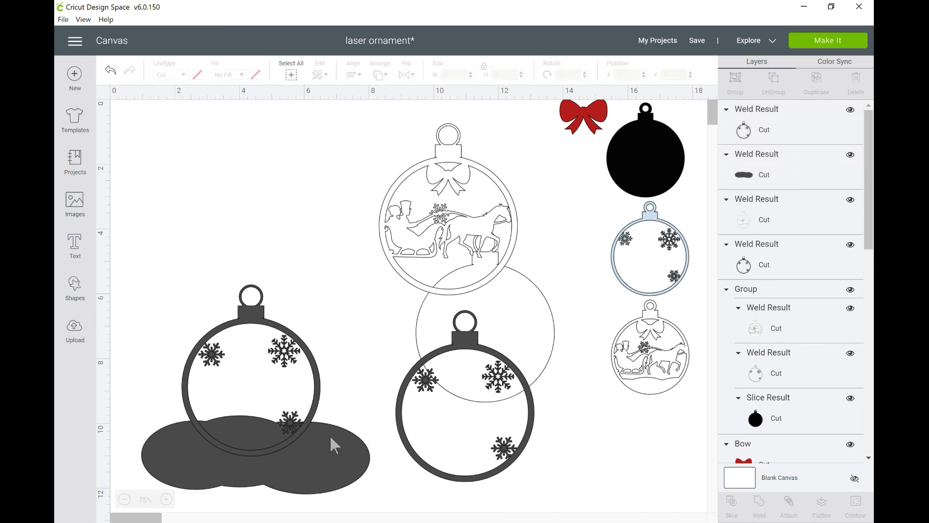
- Pull the cut mound clear of the sliced pieces and delete the duplicate frame remnant and both arc offcuts
left_click(248, 437)
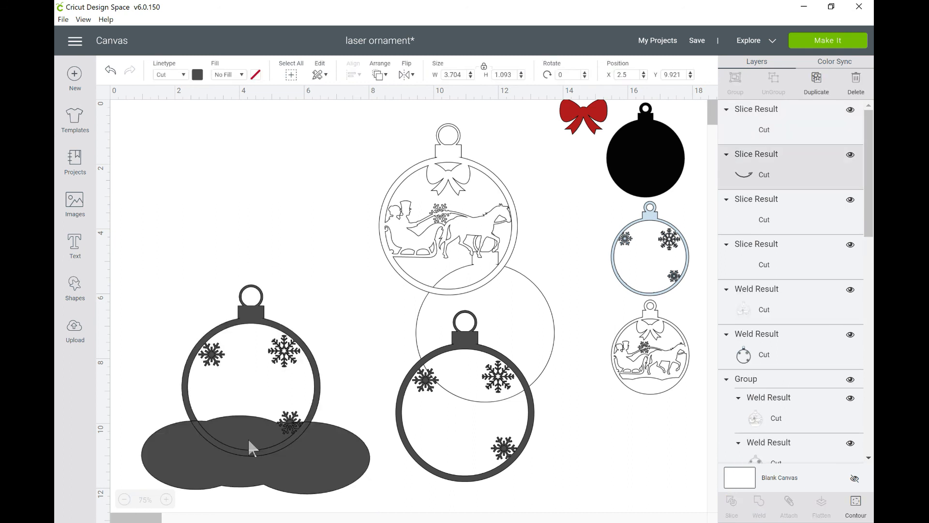
left_click_drag(248, 438, 302, 297)
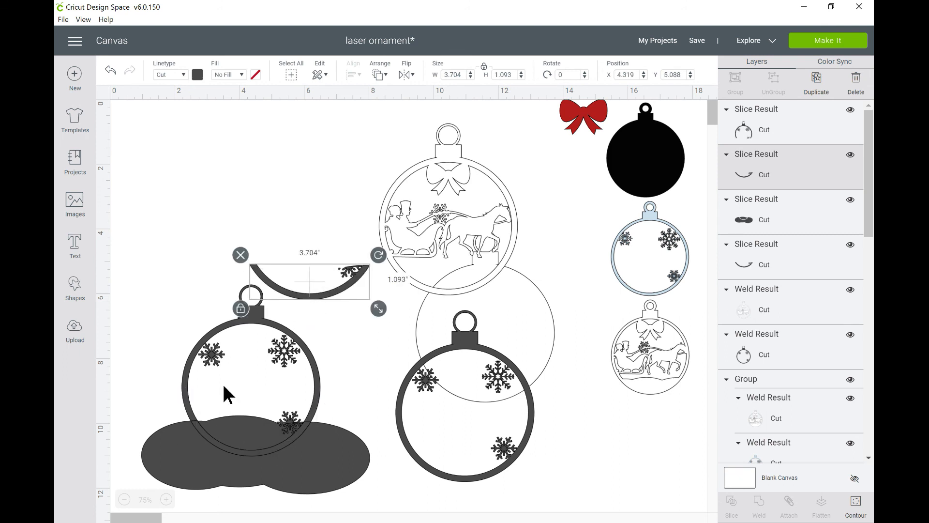
left_click(205, 441)
left_click_drag(228, 428, 223, 174)
left_click_drag(293, 292, 284, 315)
left_click_drag(209, 250, 312, 386)
key("Delete")
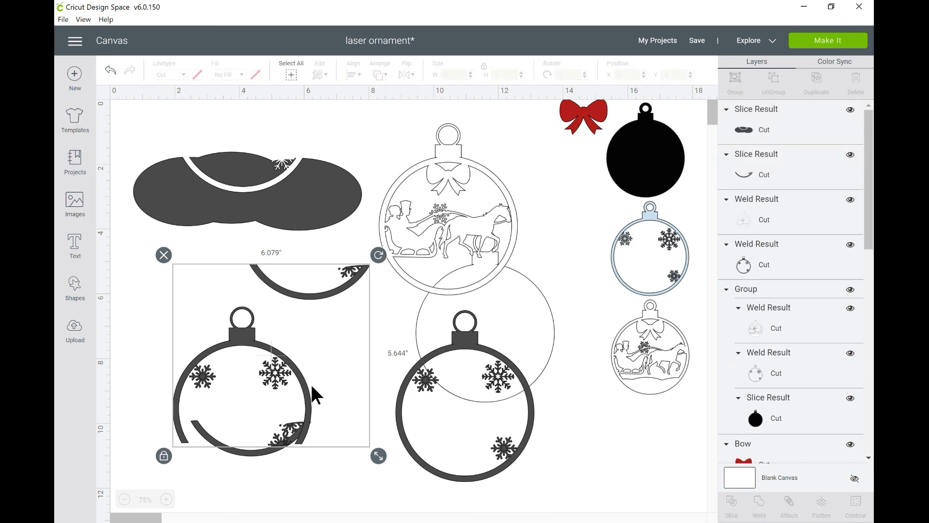
left_click(295, 430)
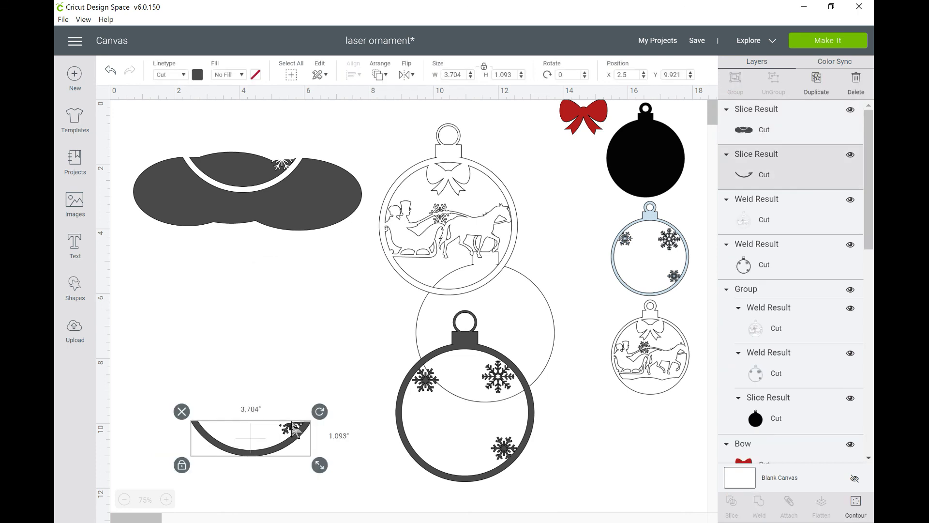
key("Delete")
- Add a circle over the mound's inner piece and stretch it to about 3.65 by 3.18 in so it covers that piece
left_click_drag(317, 181, 323, 273)
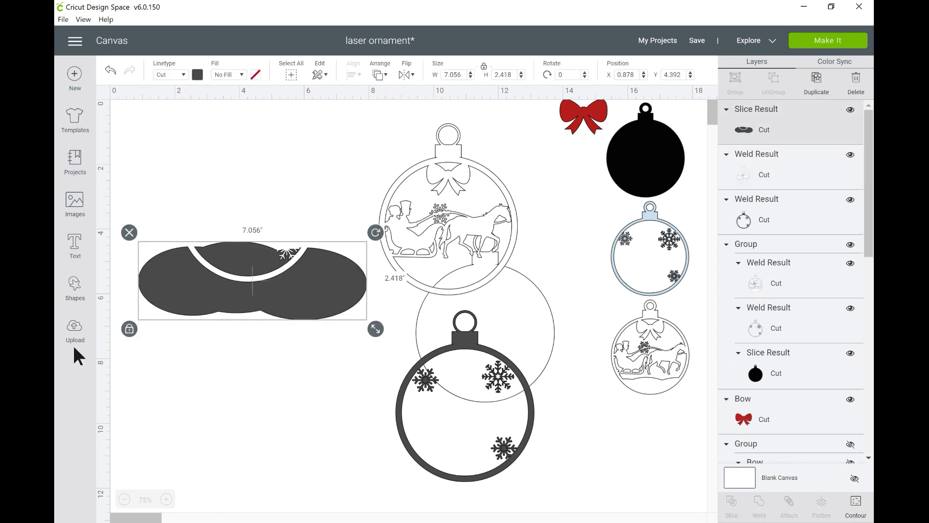
left_click(77, 298)
left_click(165, 206)
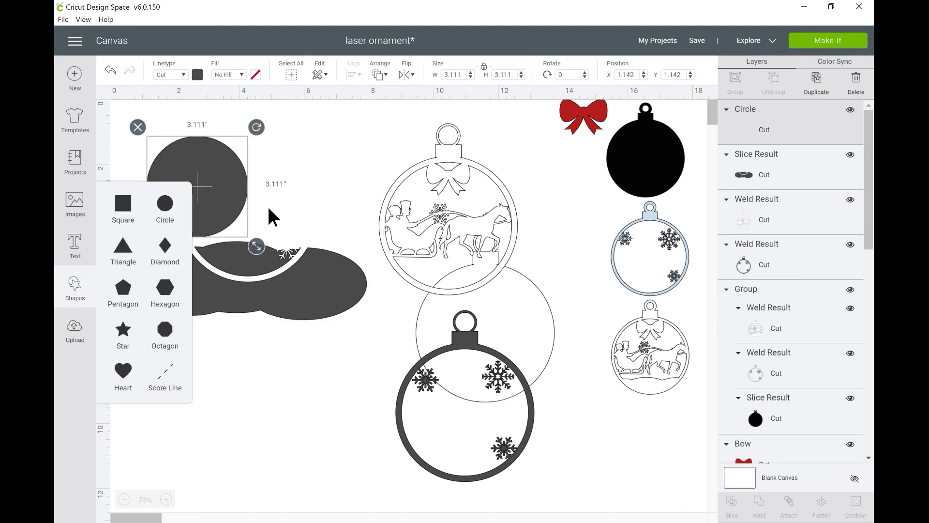
left_click_drag(224, 192, 267, 229)
left_click(179, 289)
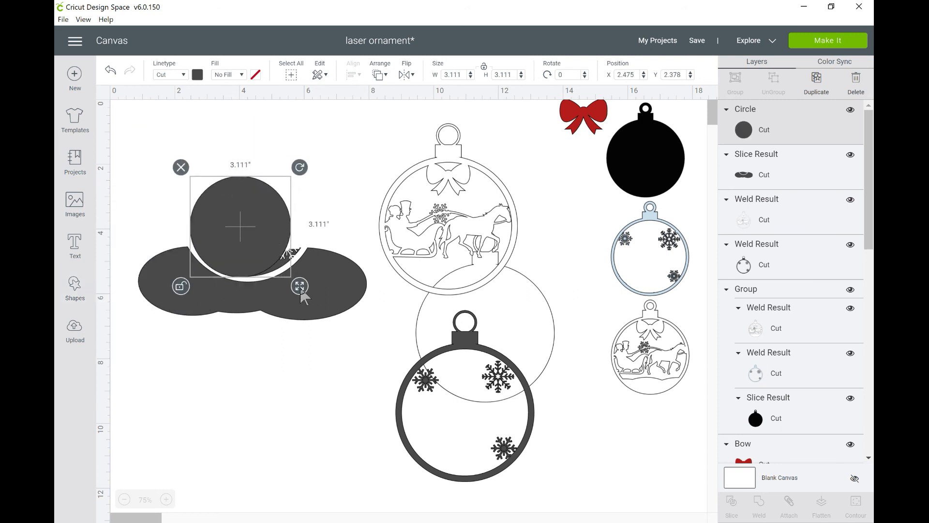
left_click_drag(300, 286, 318, 293)
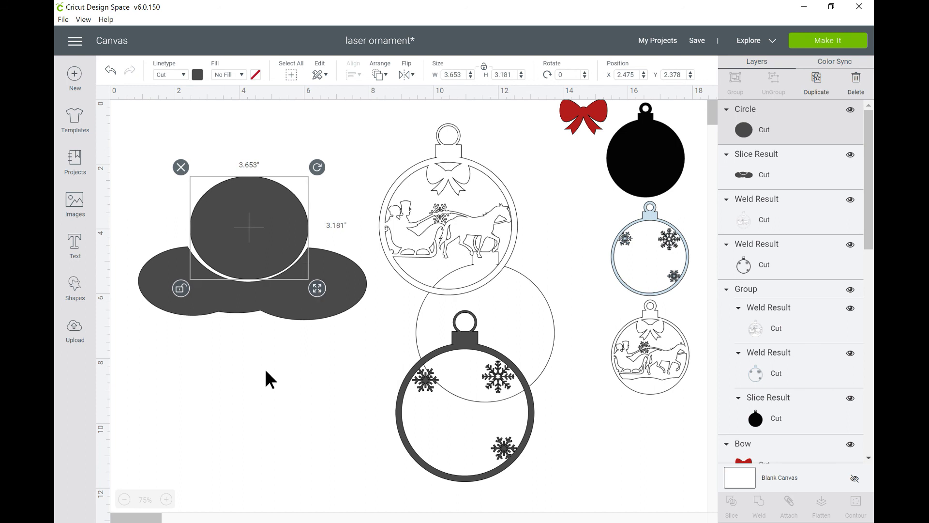
- Slice the inner hill out of the mound with the oval, keeping one hill and deleting the oval, outer mound and duplicate hill
left_click_drag(266, 371, 265, 244)
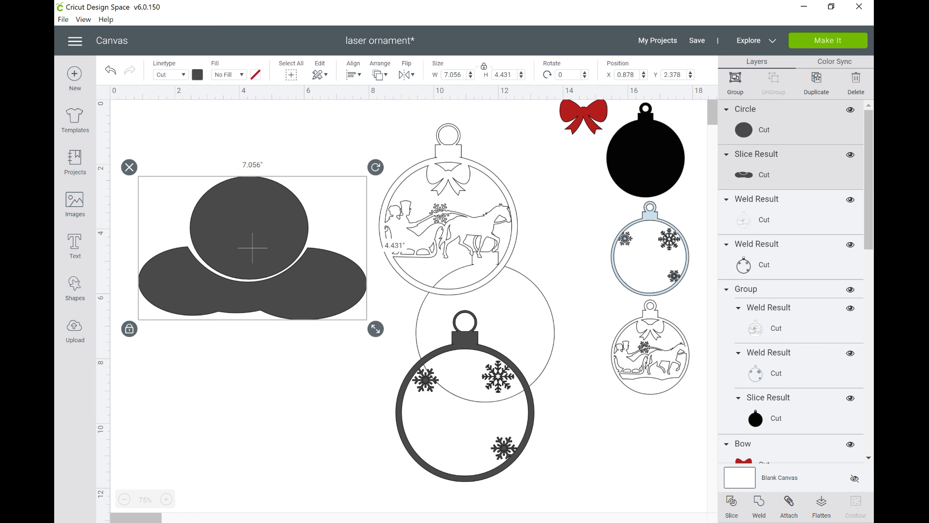
left_click(257, 212)
left_click(180, 168)
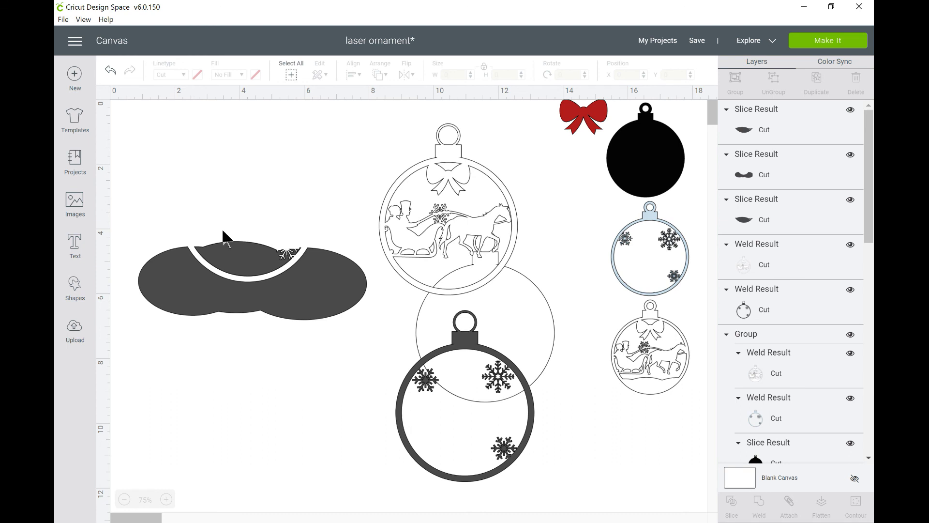
left_click_drag(234, 249, 228, 205)
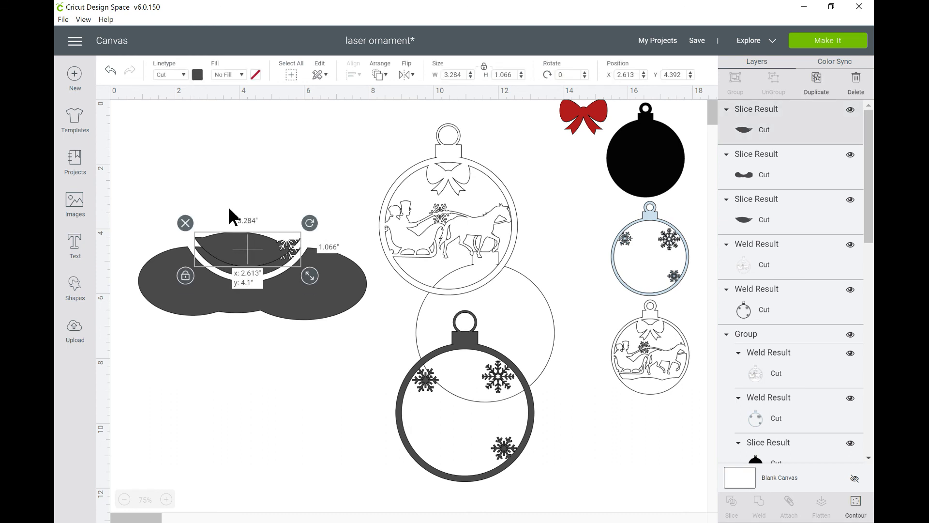
left_click(256, 291)
key("Delete")
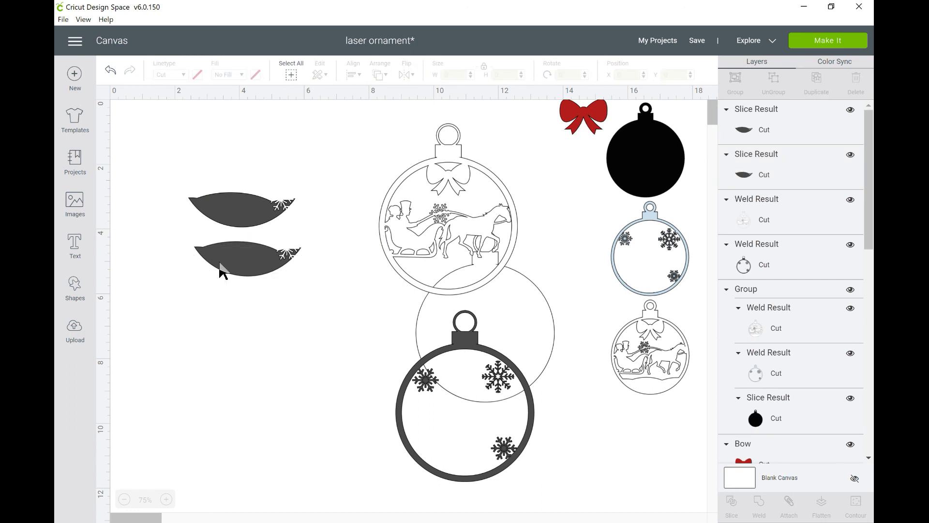
left_click(222, 271)
left_click(180, 233)
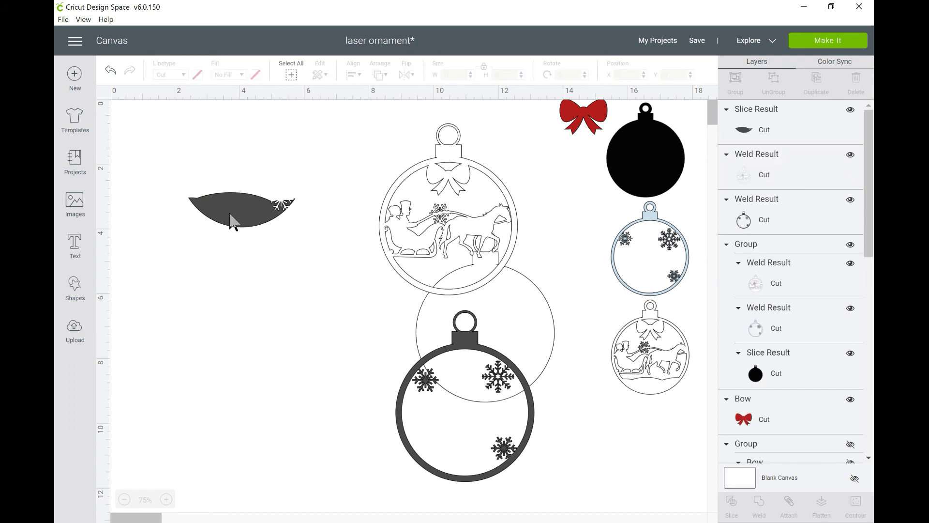
- Place the hill in the bottom of the sleigh ornament beneath the sleigh and horse, and shrink it to about 3.24 by 1.05 in
left_click(233, 221)
left_click_drag(230, 215, 432, 284)
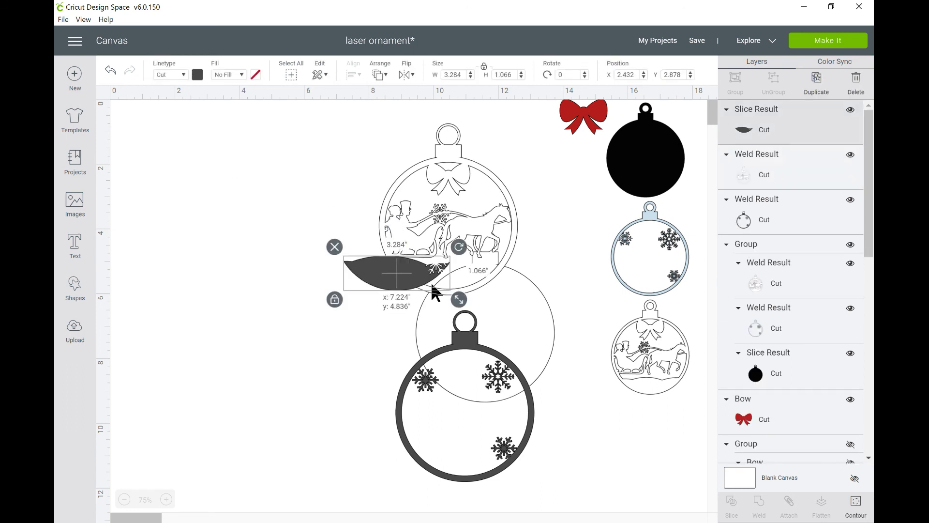
left_click_drag(427, 225, 222, 215)
left_click_drag(433, 287, 249, 269)
left_click(353, 290)
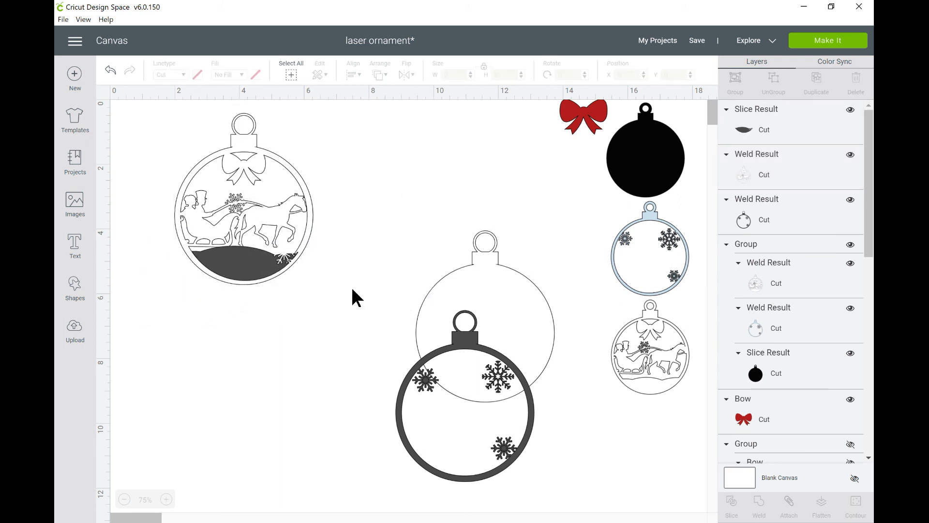
left_click(285, 264)
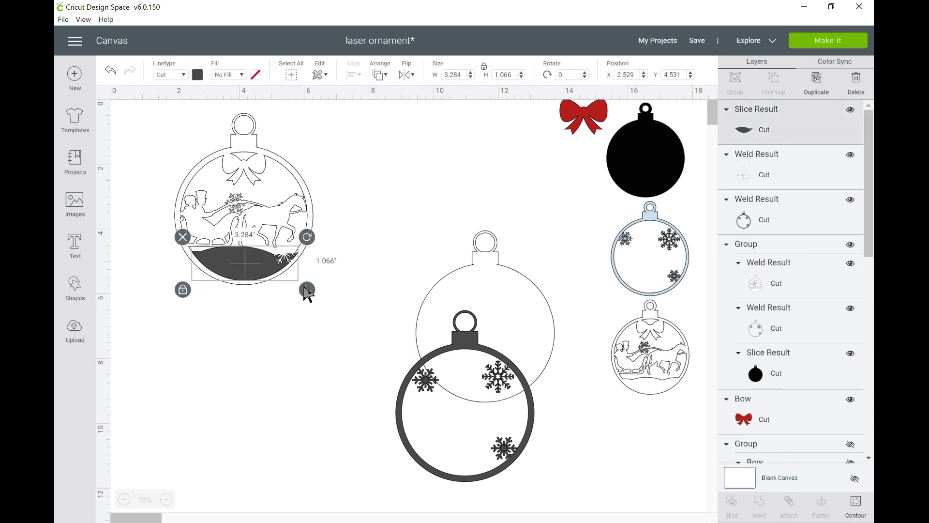
left_click_drag(307, 291, 305, 292)
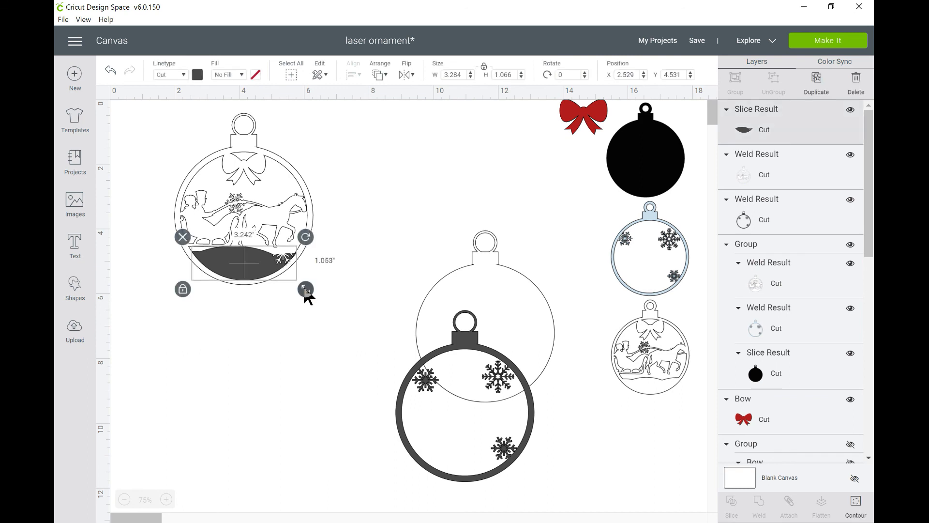
- Recolour the hill to white and weld it to the sleigh ornament
left_click(199, 82)
left_click(211, 132)
left_click(370, 190)
left_click_drag(370, 193, 242, 252)
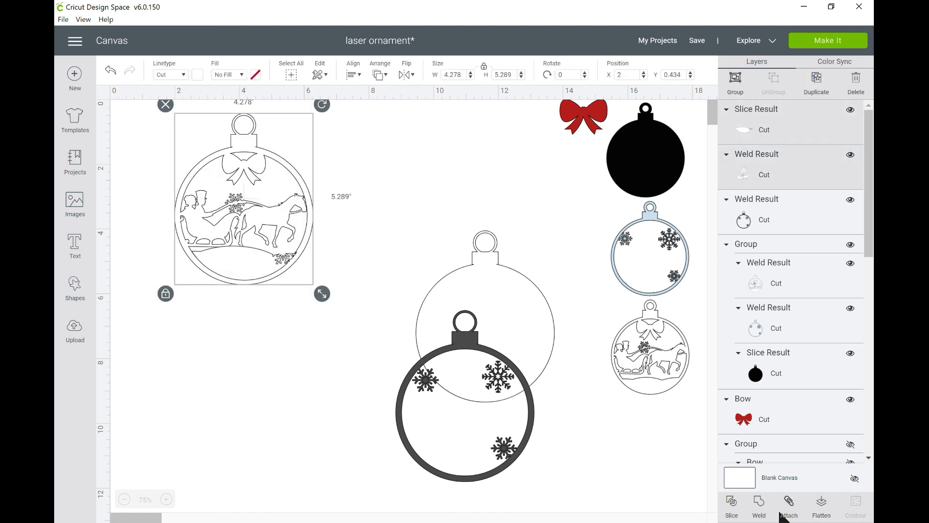
left_click(266, 383)
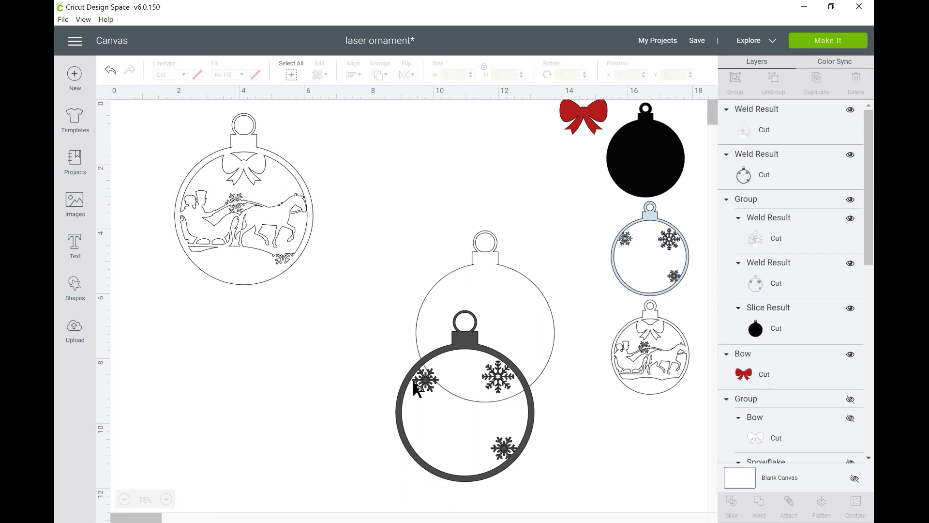
- Move the sleigh ornament into open space and place the snowflake frame over the blank backing ornament
left_click_drag(288, 270, 315, 322)
left_click(506, 406)
left_click_drag(504, 403, 523, 325)
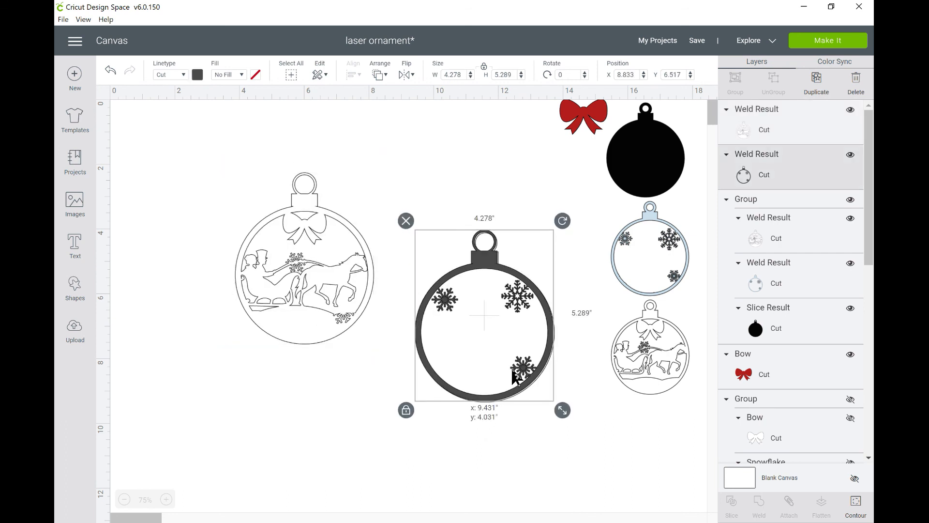
- Stack the sleigh ornament over the snowflake frame and blank backing, and centre the layers on one another
left_click_drag(316, 320, 495, 373)
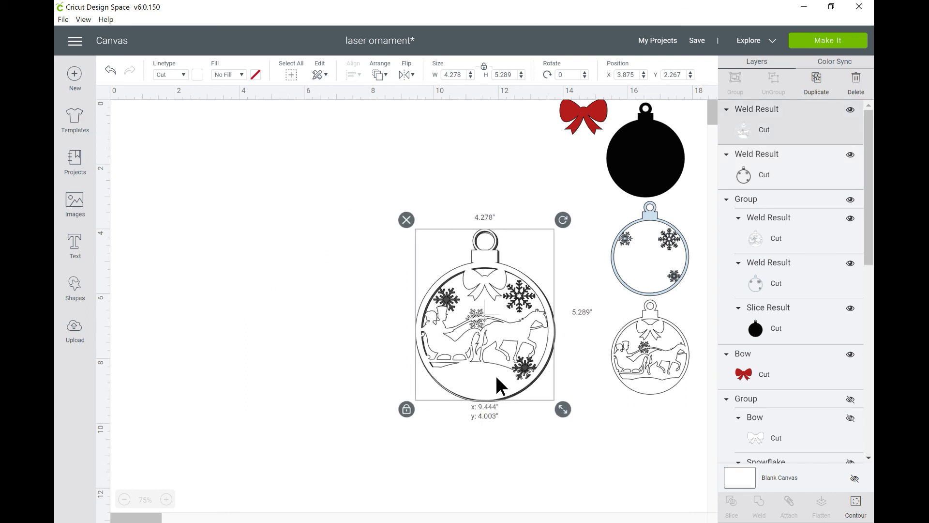
left_click(350, 374)
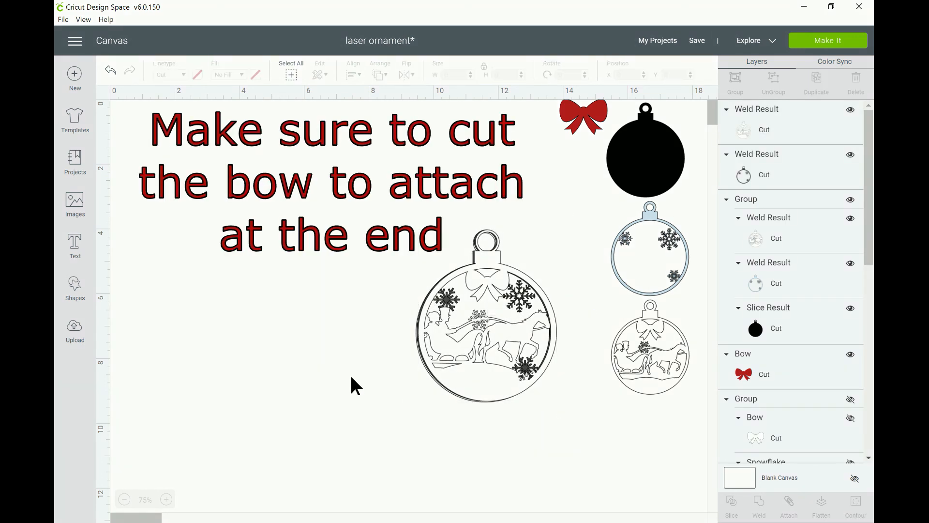
left_click(481, 294)
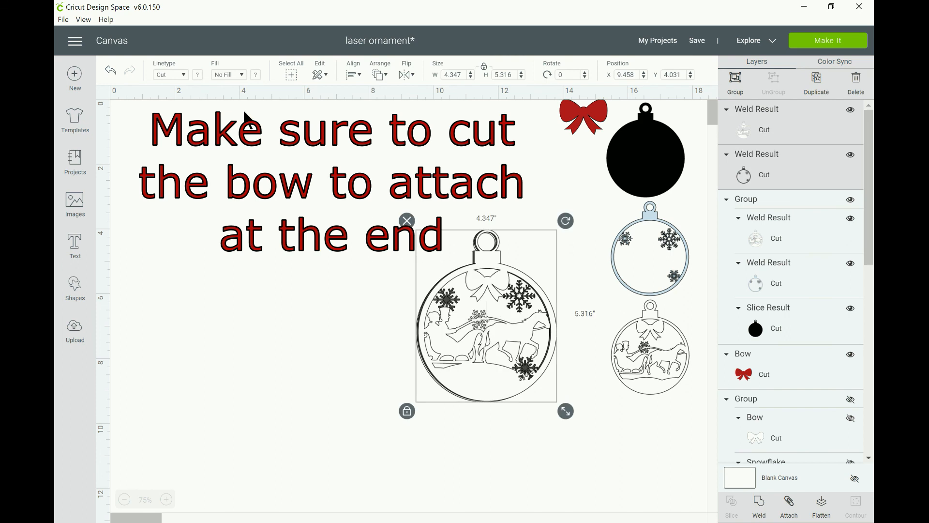
left_click(352, 75)
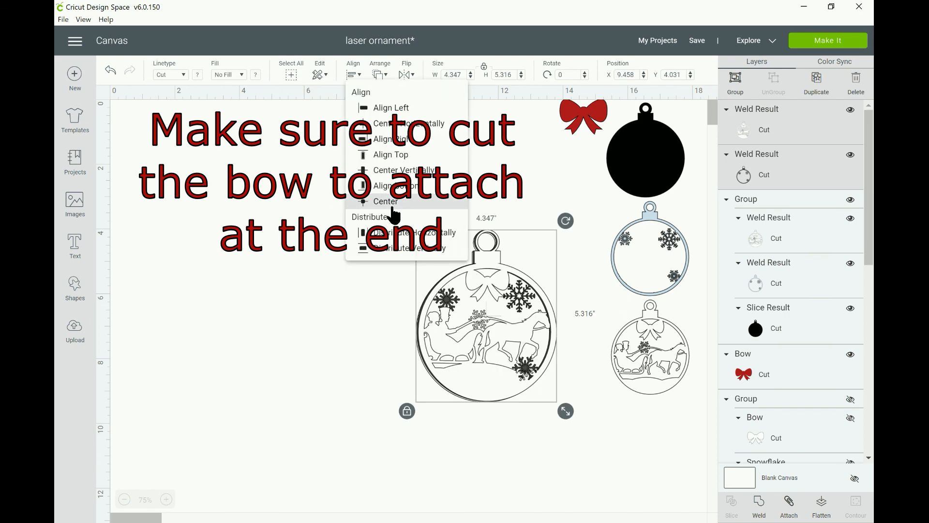
left_click(393, 210)
left_click(309, 344)
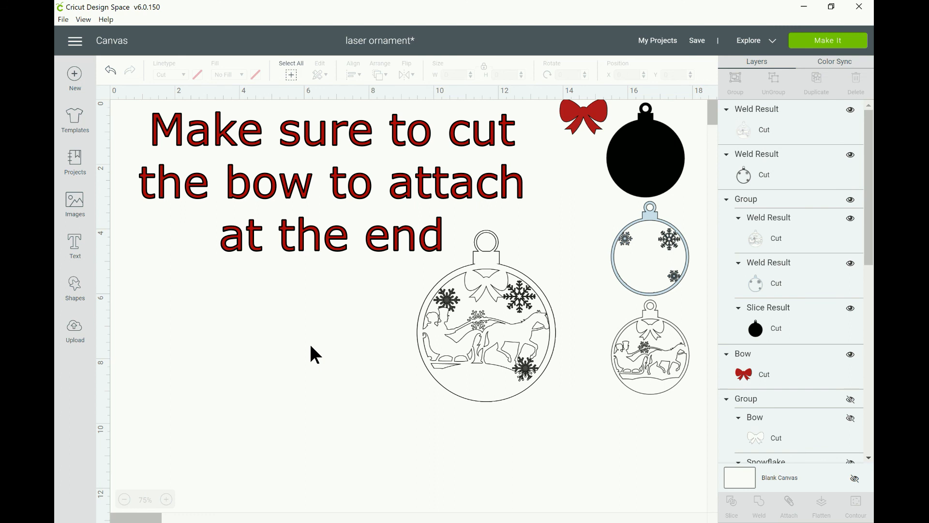
- Separate the stacked layers by moving the sleigh ornament beside the blank backing and the snowflake frame above it
left_click_drag(488, 379, 335, 370)
left_click_drag(485, 302, 473, 194)
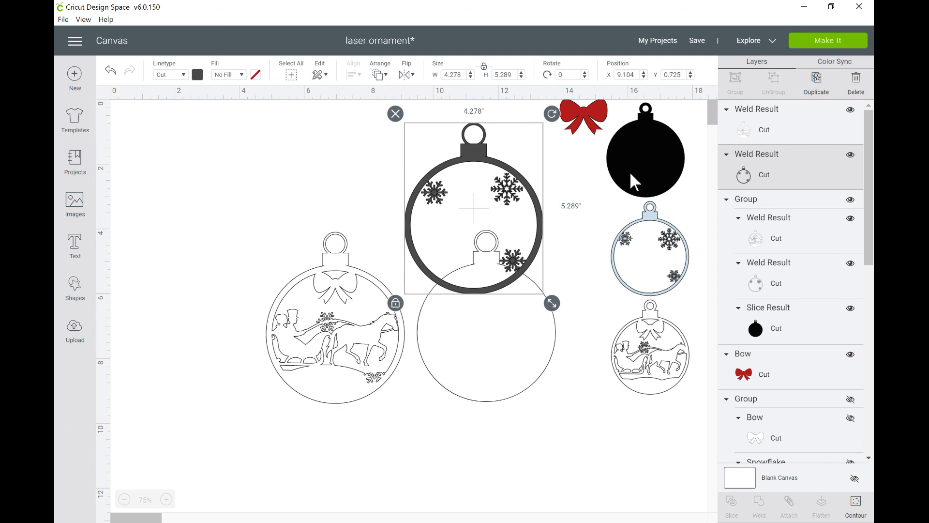
left_click(622, 258)
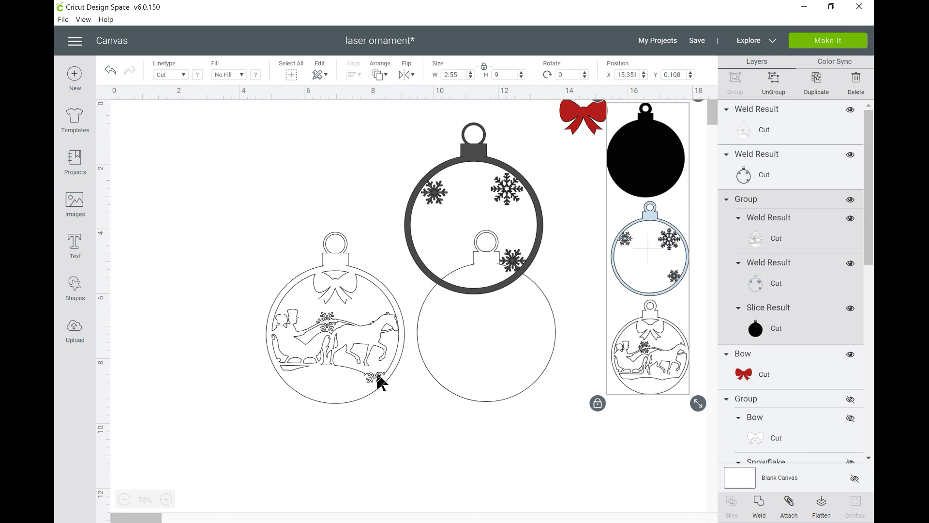
left_click(359, 368)
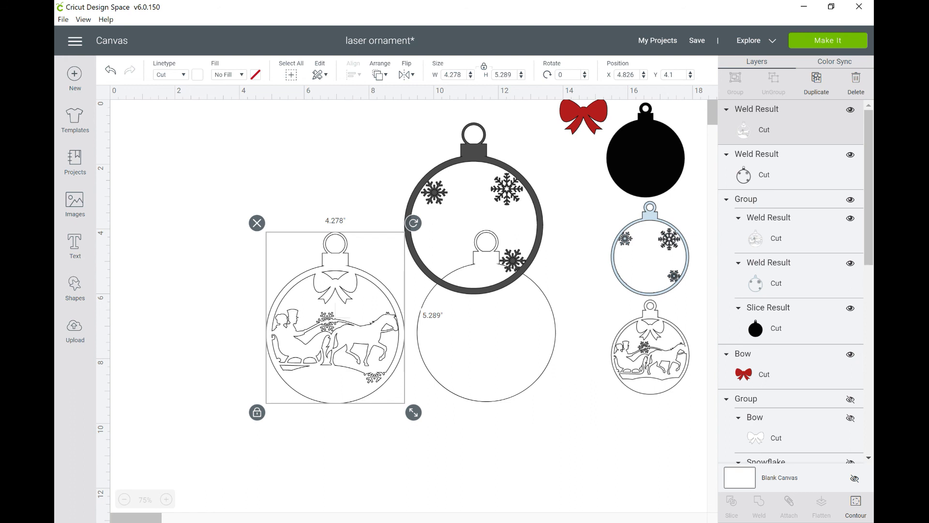
mouse_move(647, 522)
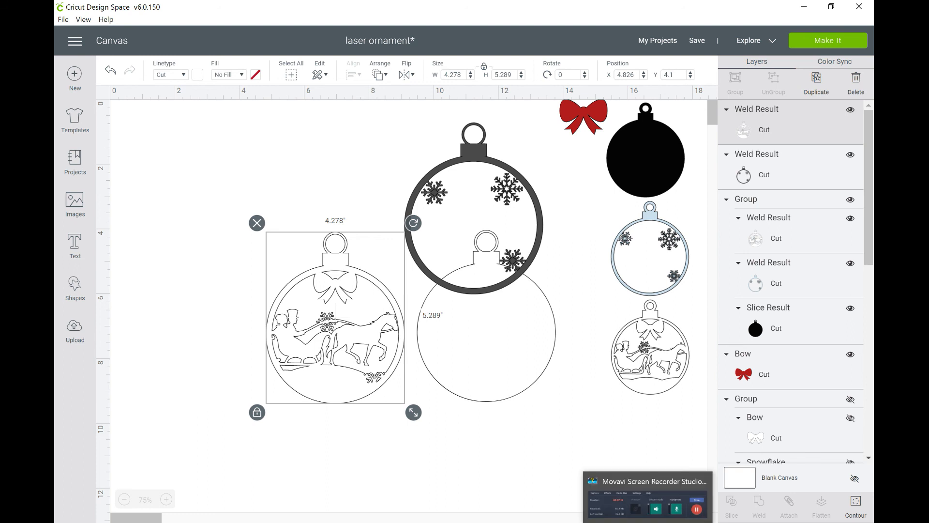
left_click(495, 472)
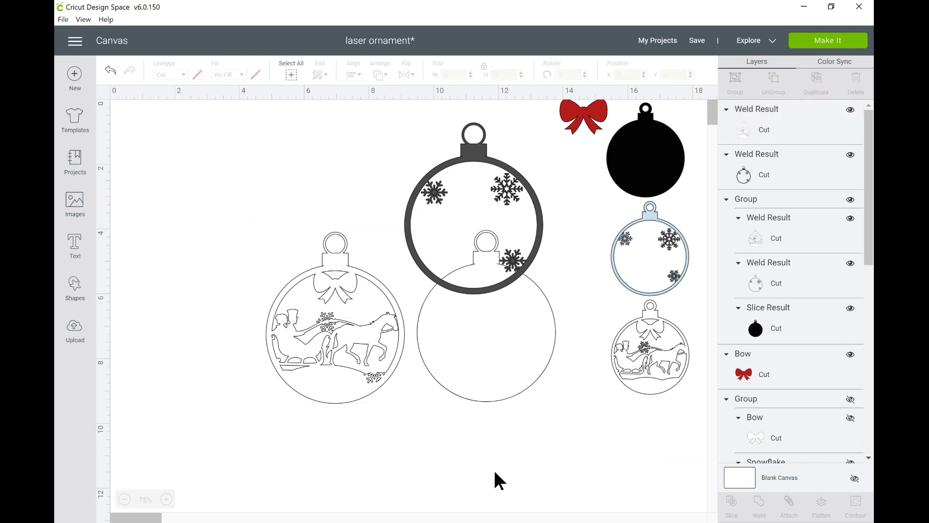